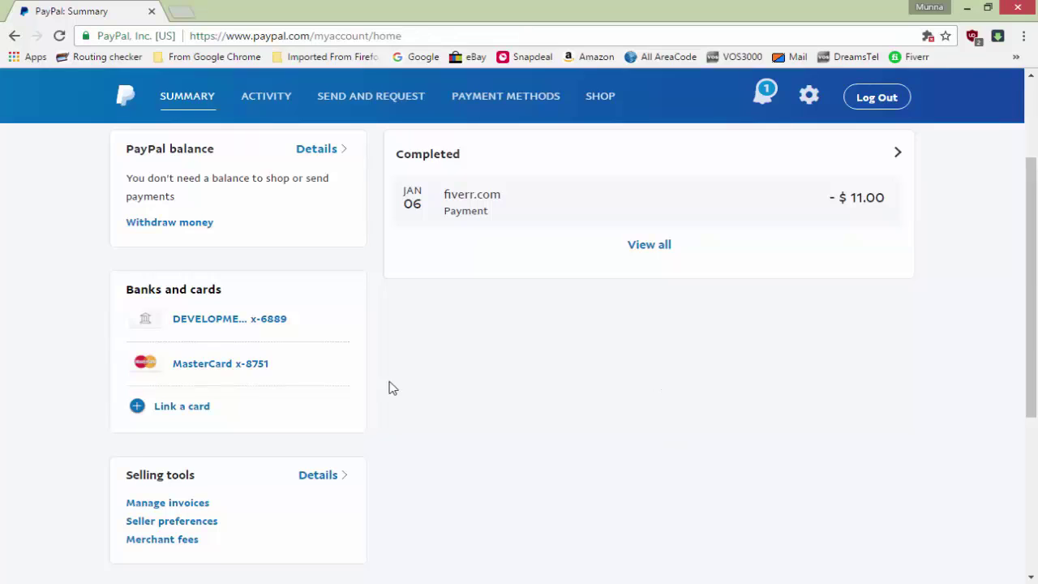
Open the 'Pay for goods or services' form from Send and Request
scroll(429, 292, "down", 3)
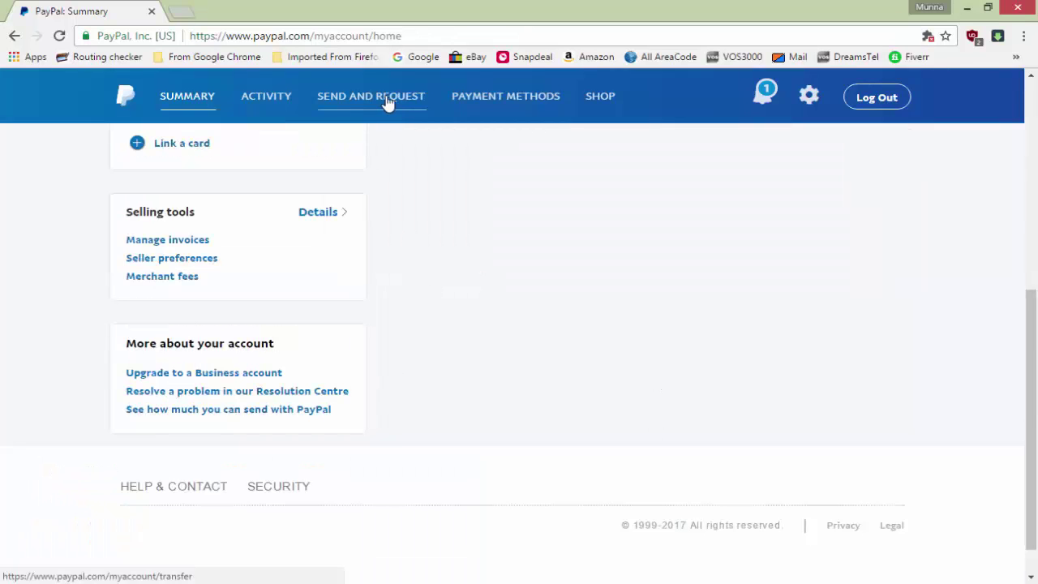
left_click(374, 100)
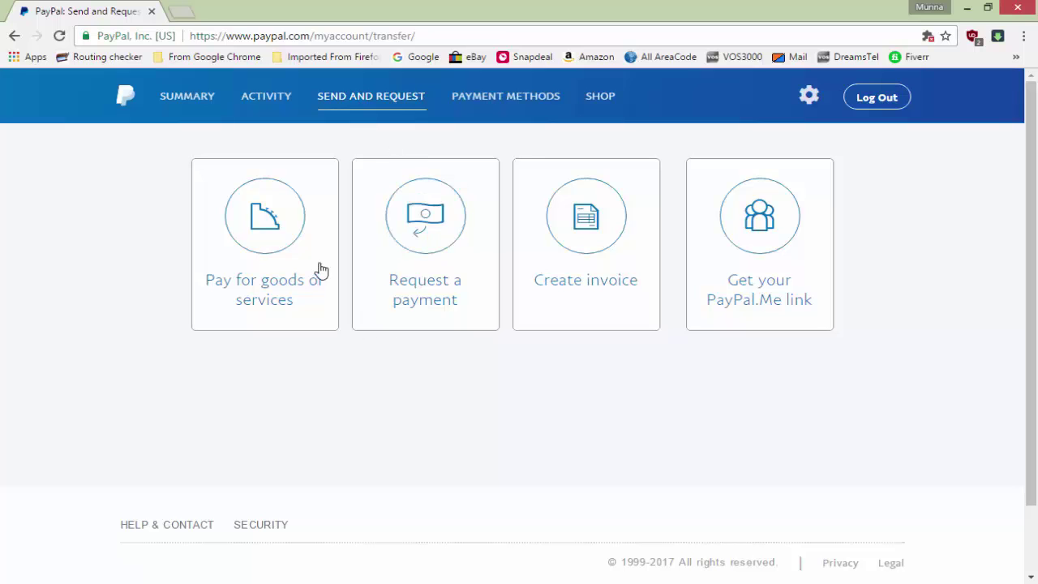
left_click(266, 231)
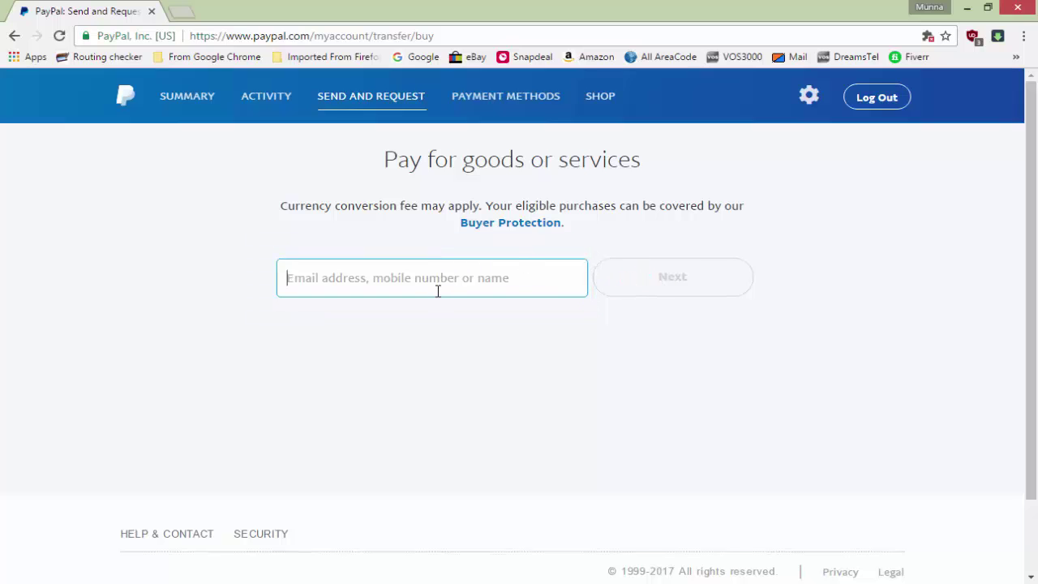
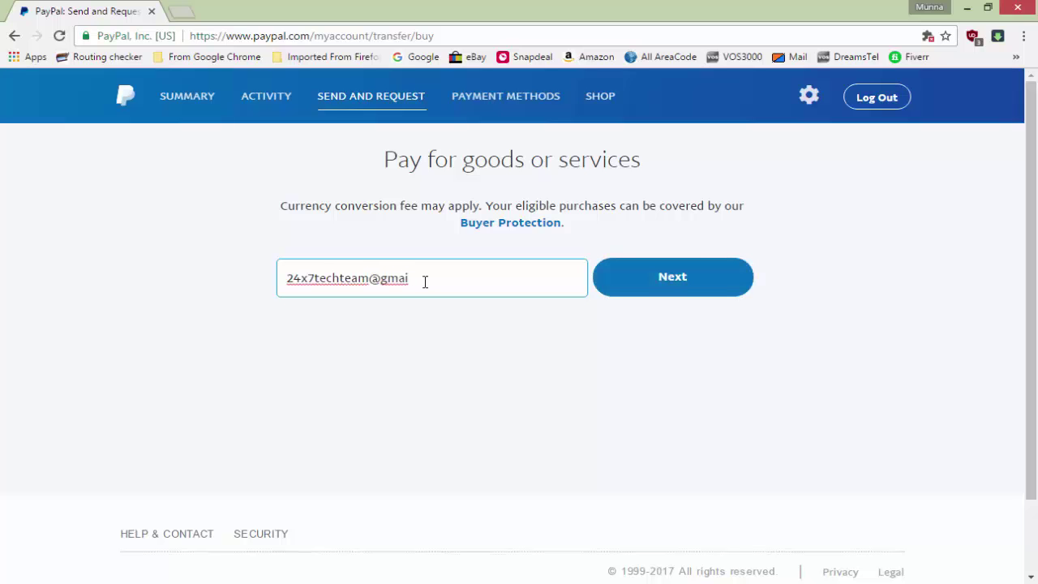
Enter the recipient's e-mail address and continue to the amount
left_click(674, 288)
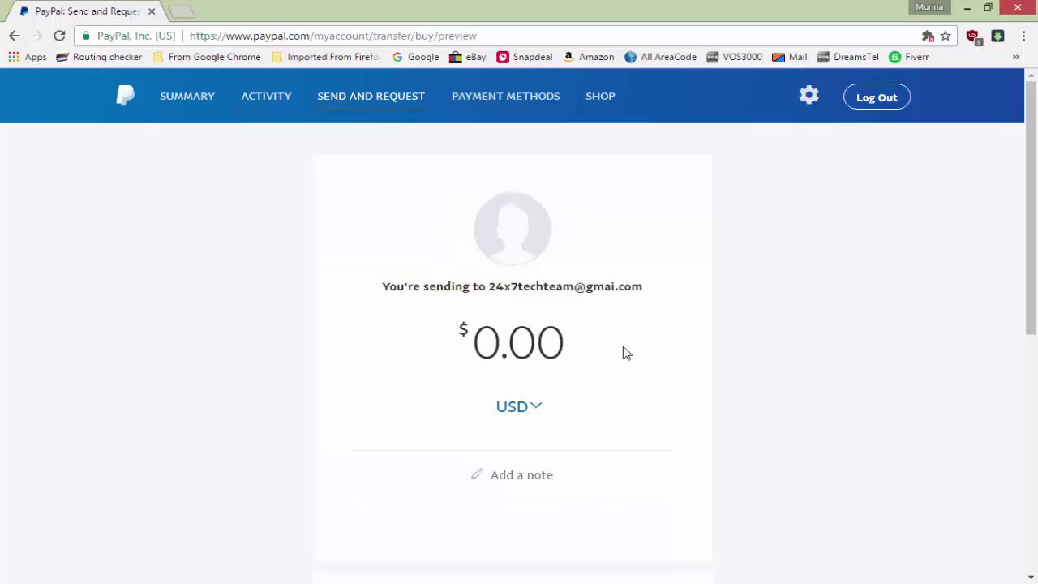
Correct the amount to 29.00 USD, review the page, and return to Send and Request
type("290.")
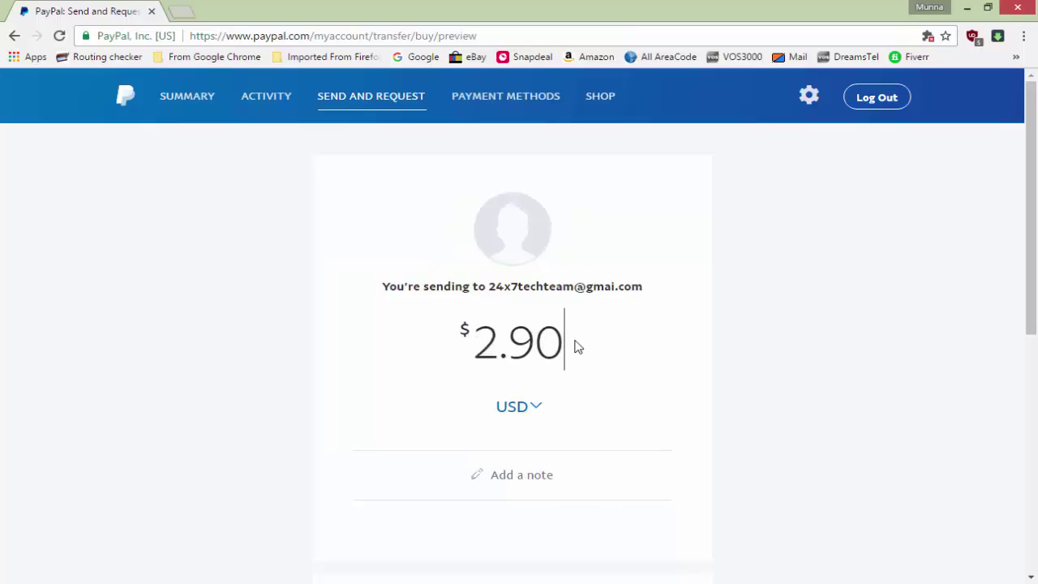
type("00")
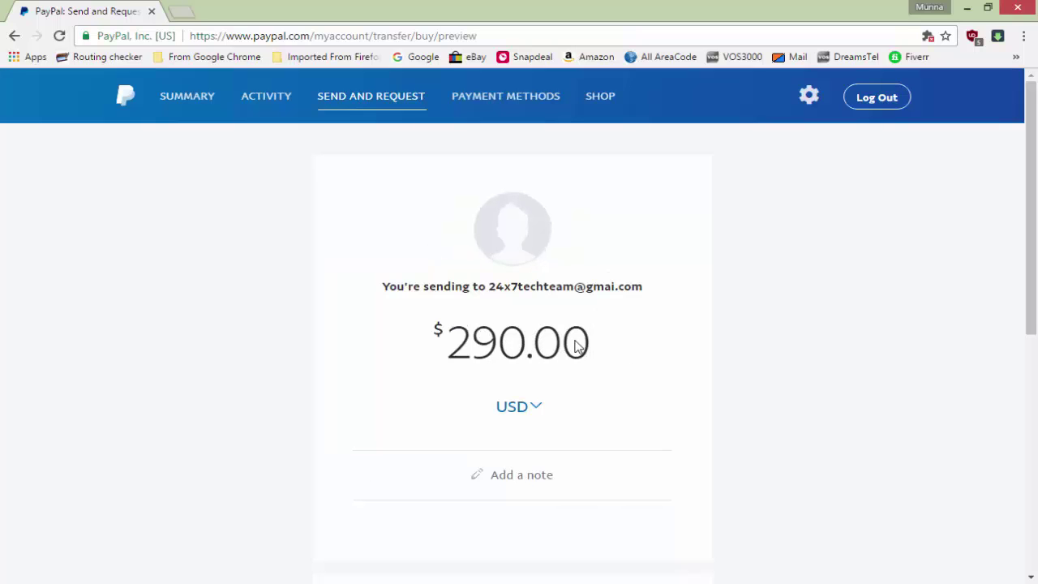
key("BackSpace")
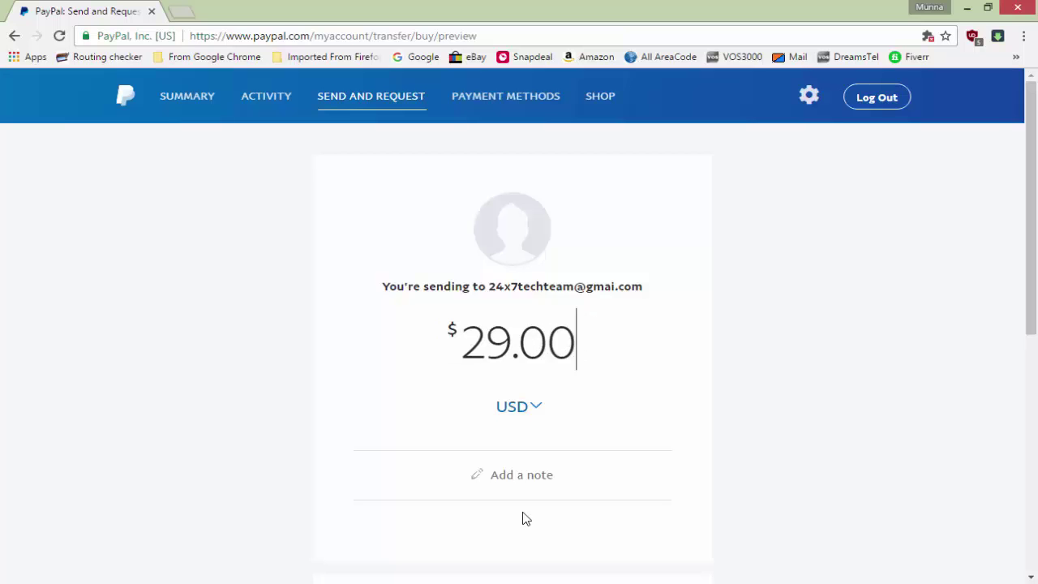
scroll(563, 499, "down", 2)
scroll(665, 479, "down", 4)
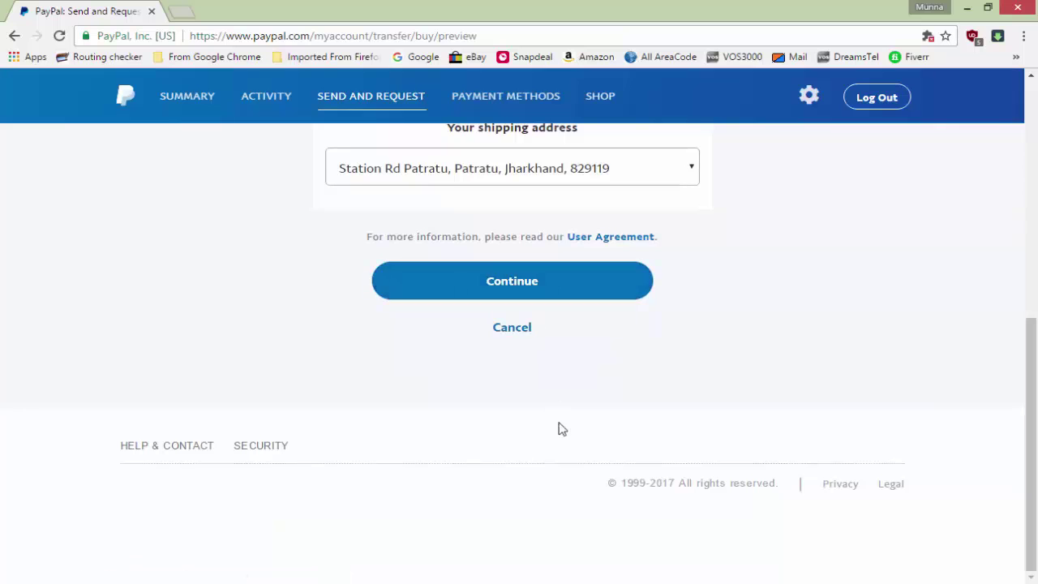
scroll(559, 428, "up", 3)
scroll(559, 429, "up", 3)
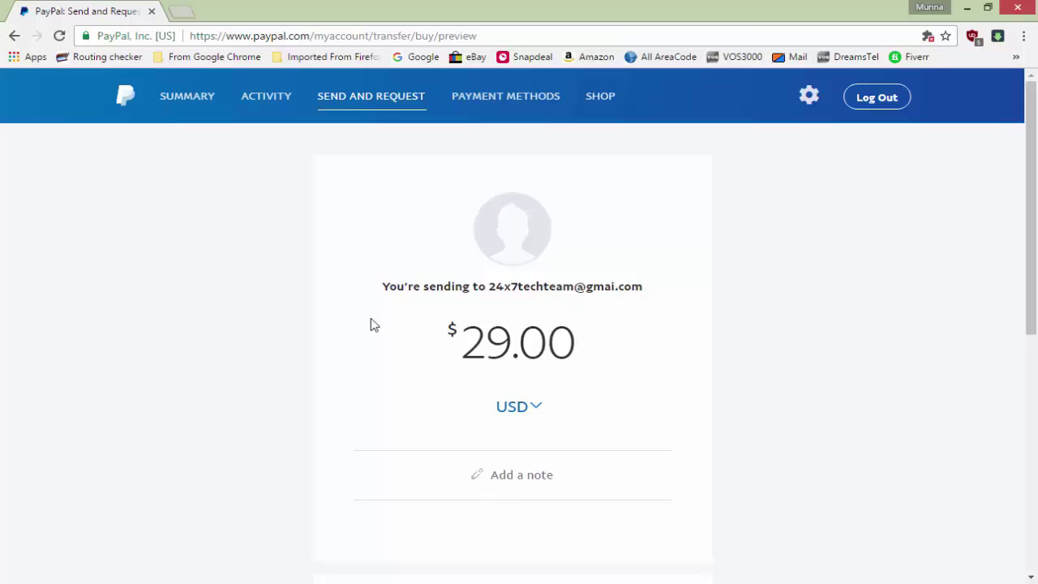
left_click(361, 106)
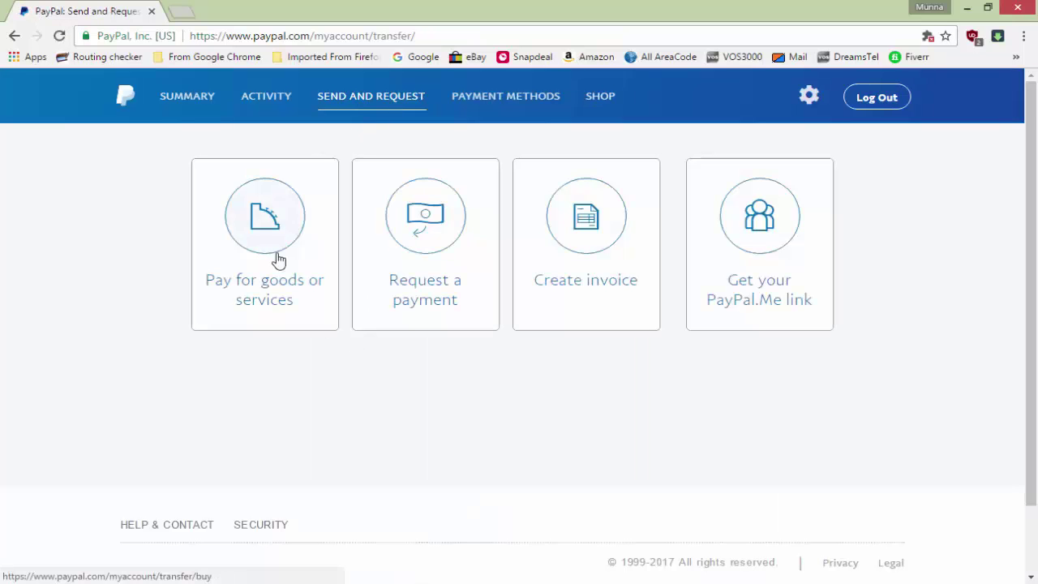
Glance at the Request a payment form, then switch to the invoicing section
left_click(438, 232)
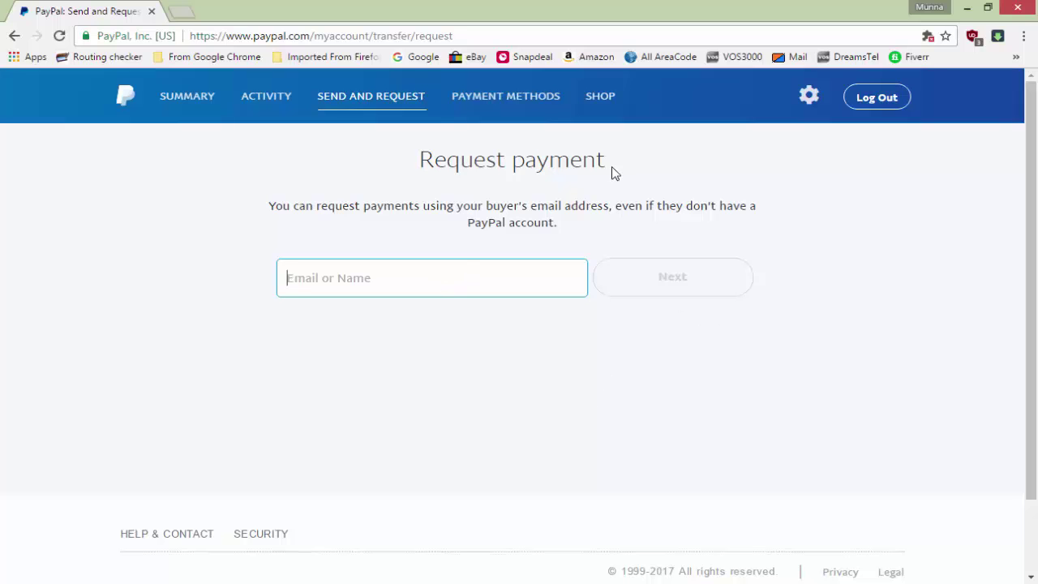
left_click(380, 106)
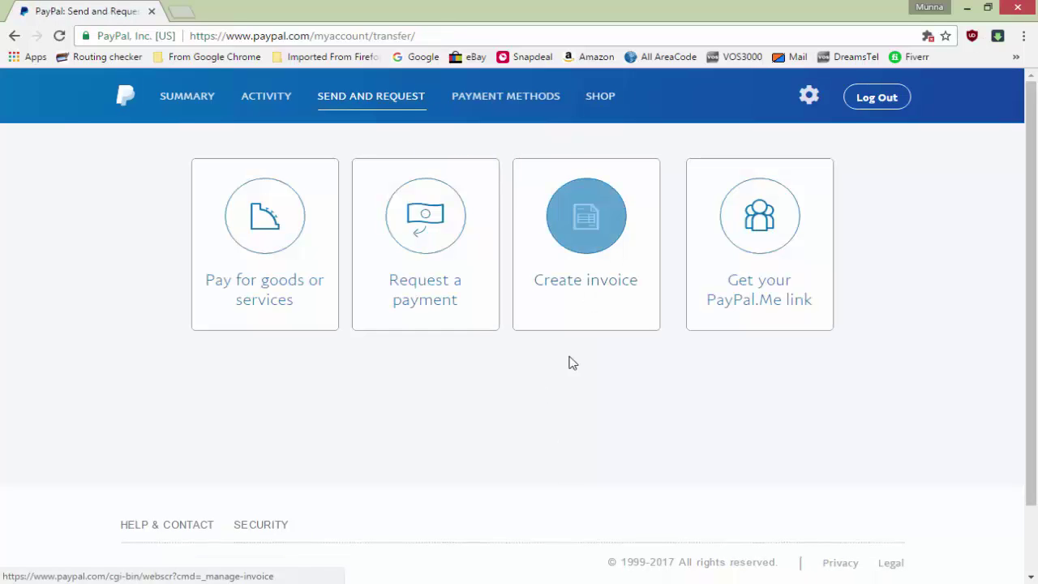
left_click(584, 237)
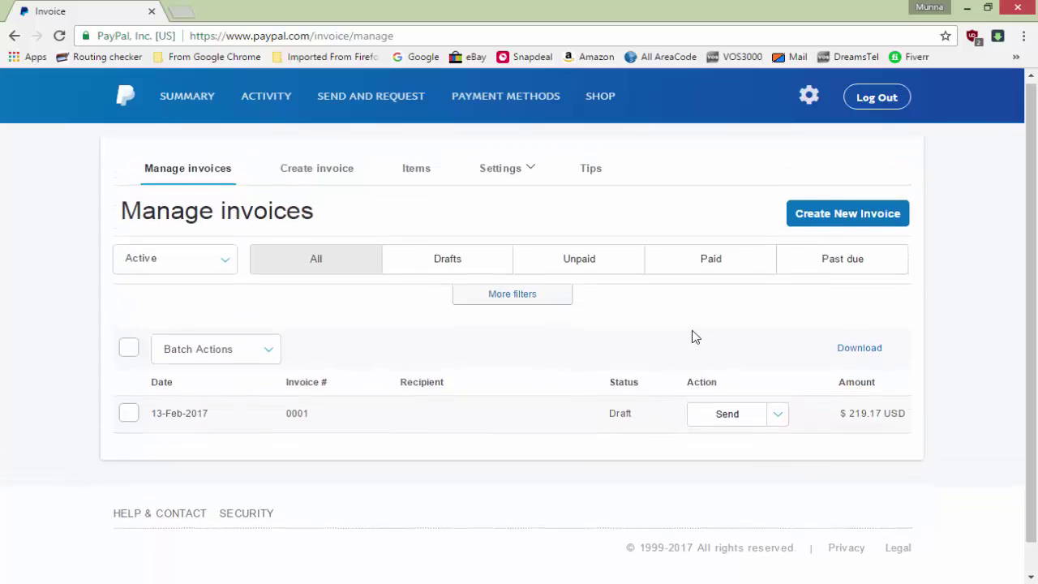
Start a new invoice and close the logo file picker without adding a logo
left_click(855, 229)
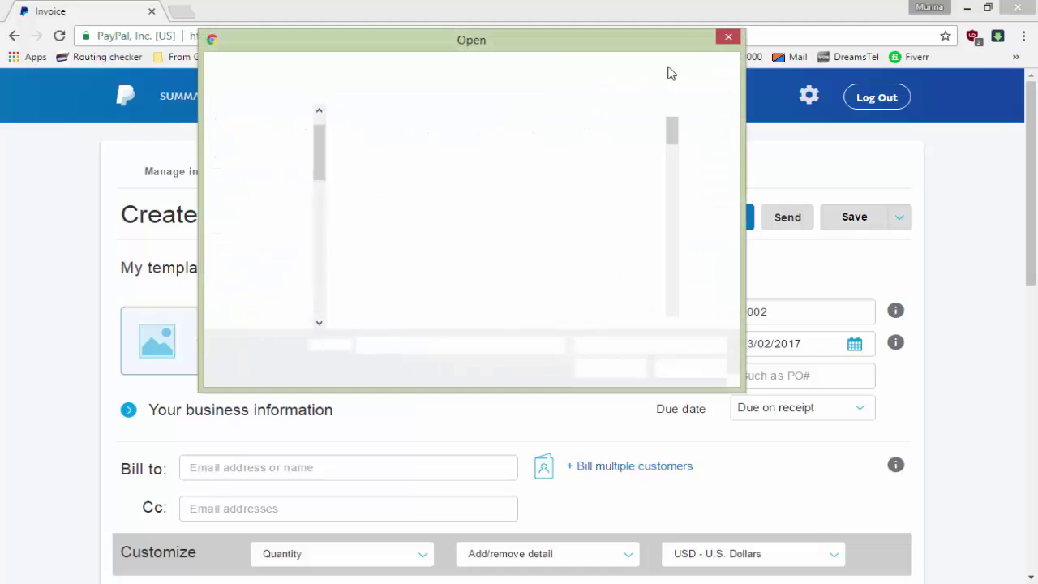
left_click(728, 37)
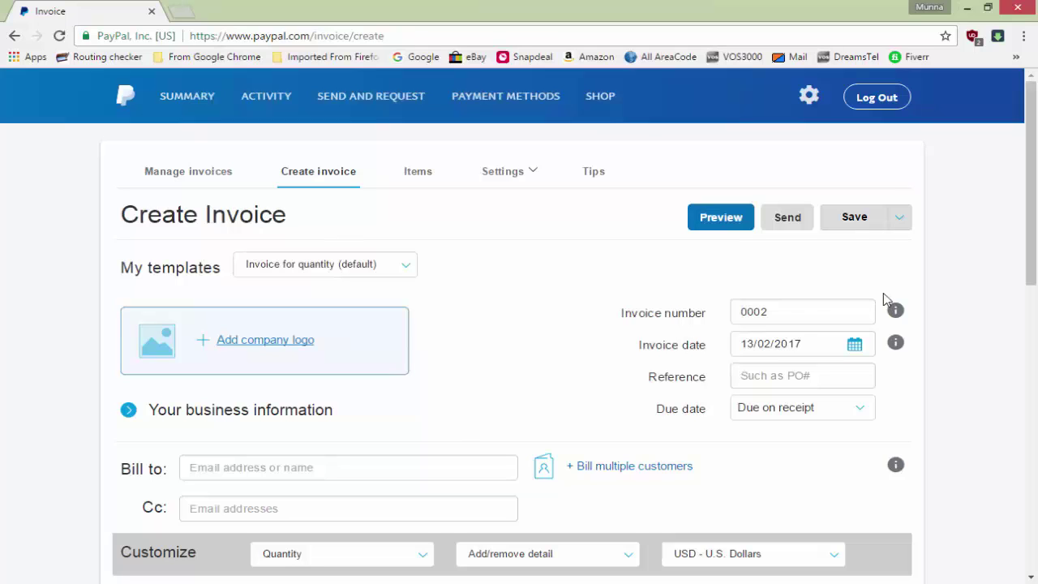
left_click(816, 313)
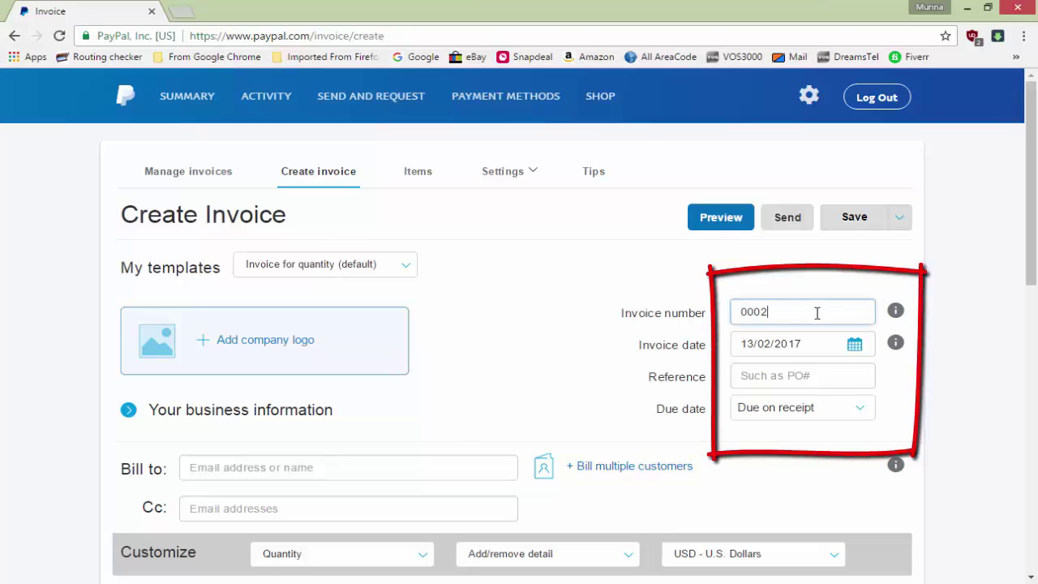
left_click(789, 377)
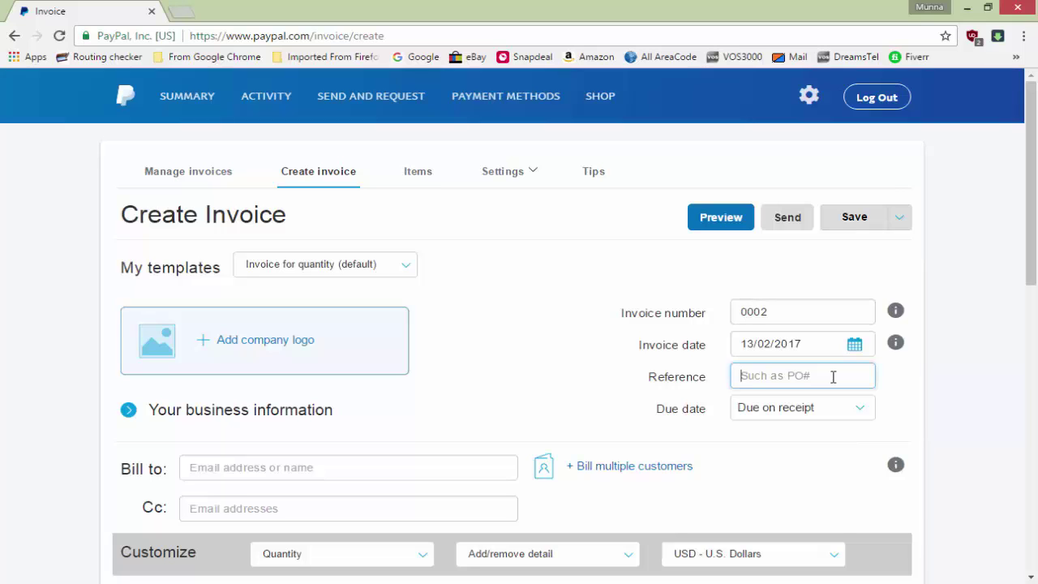
left_click(862, 409)
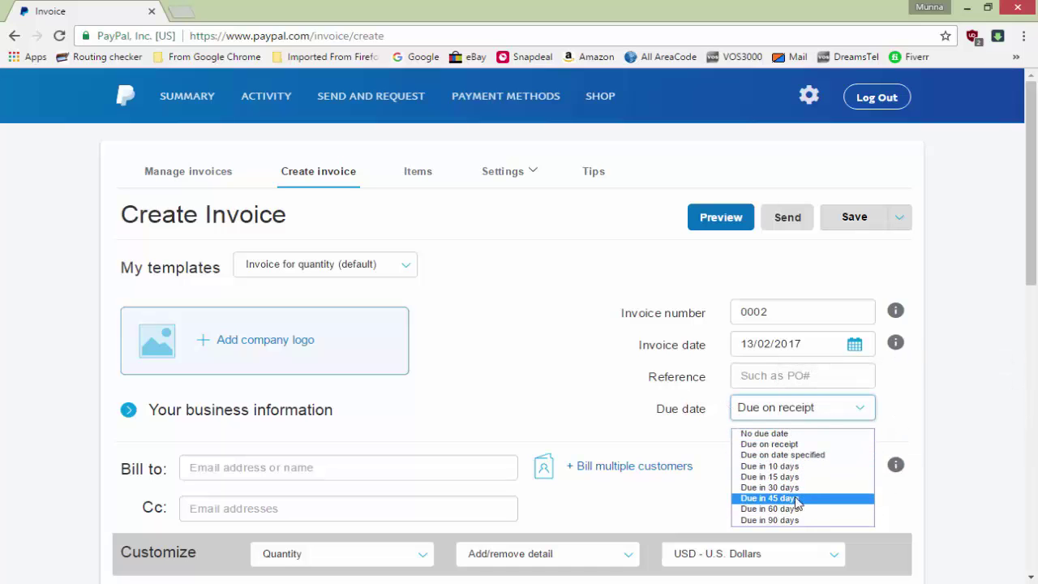
left_click(776, 434)
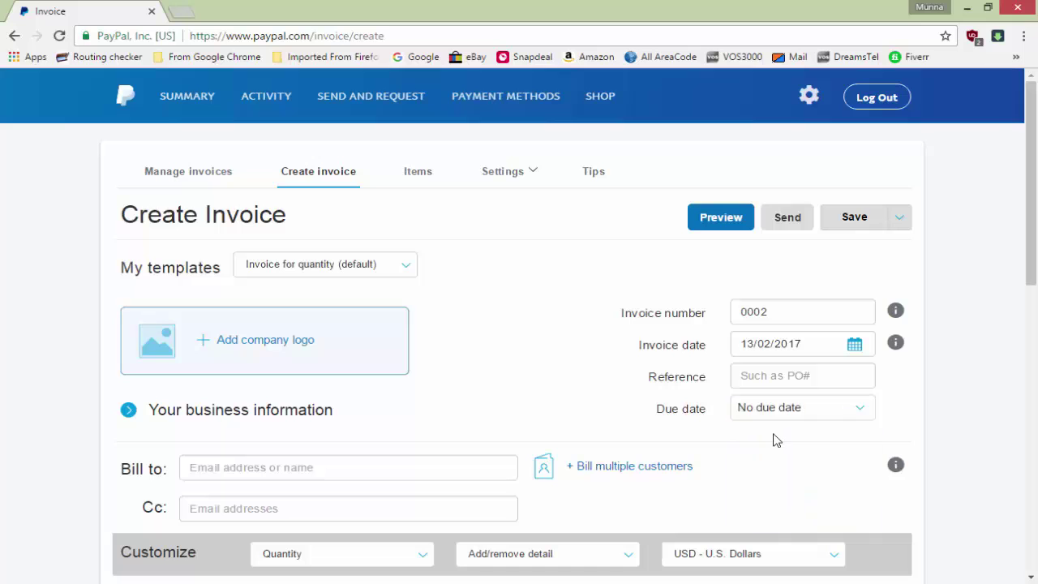
scroll(851, 452, "down", 2)
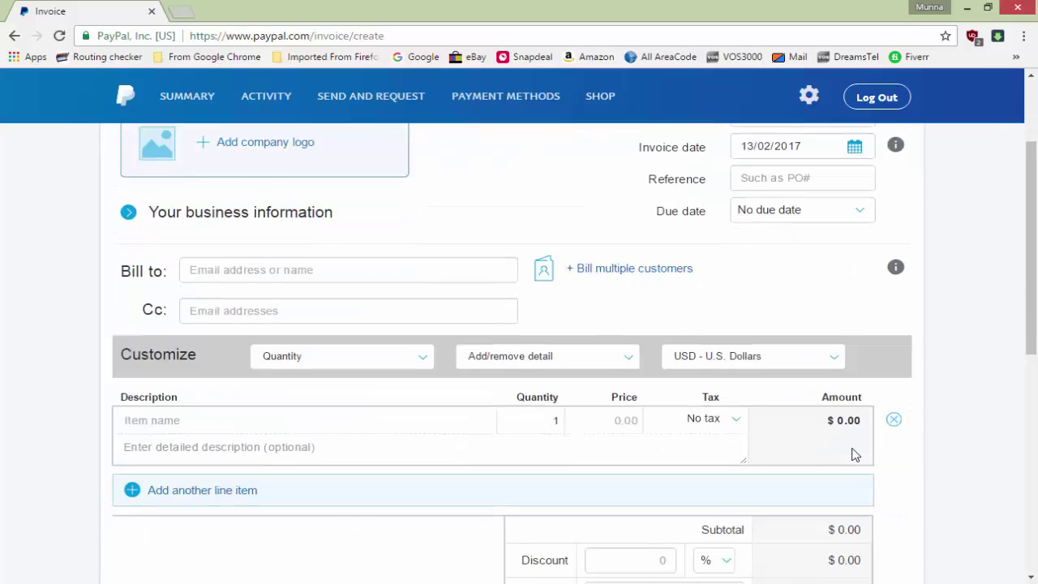
left_click(815, 209)
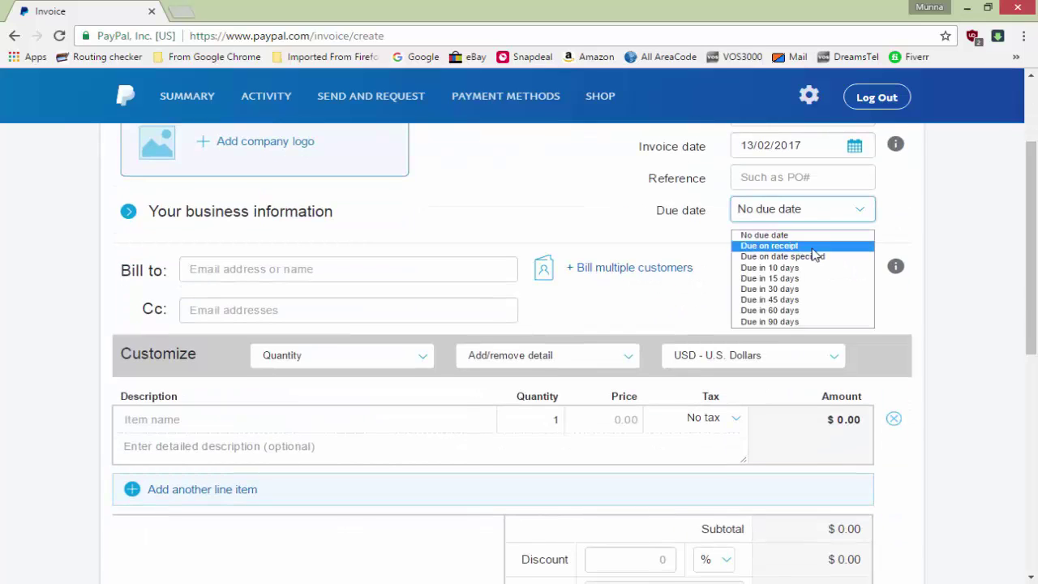
left_click(813, 245)
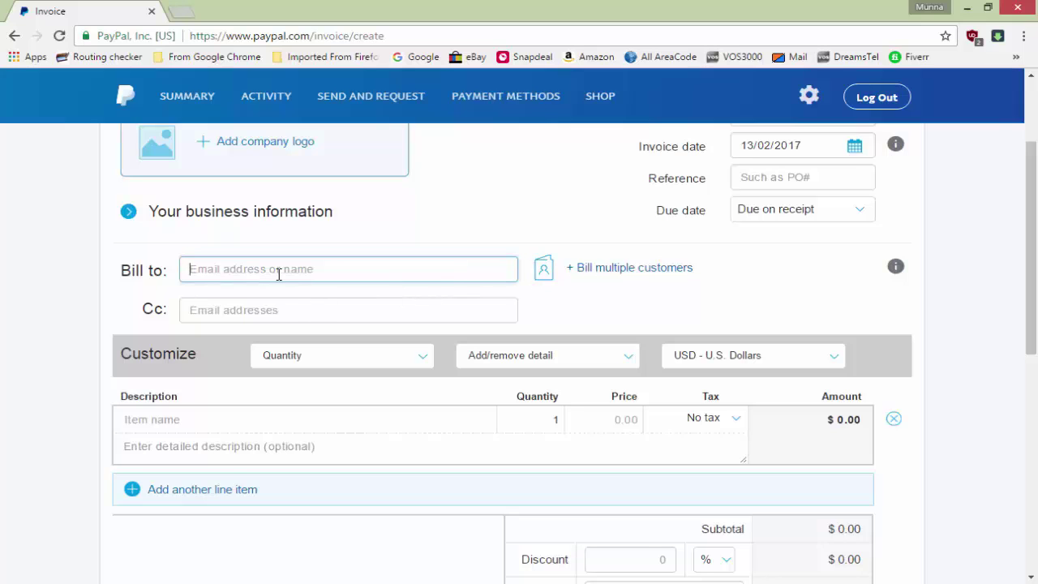
Enter the first line item XYZ at a price of 99
left_click(316, 315)
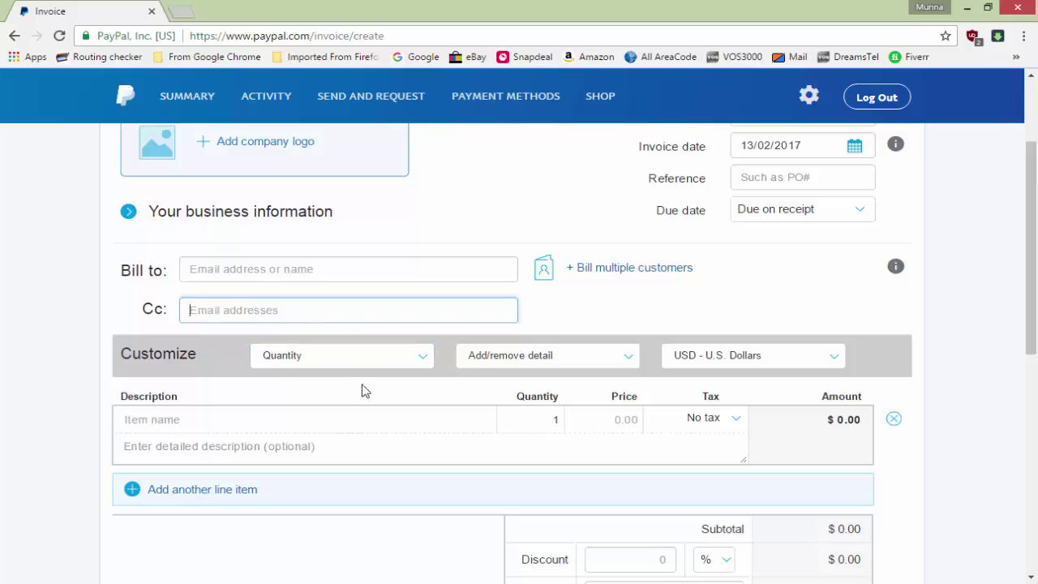
scroll(413, 405, "down", 1)
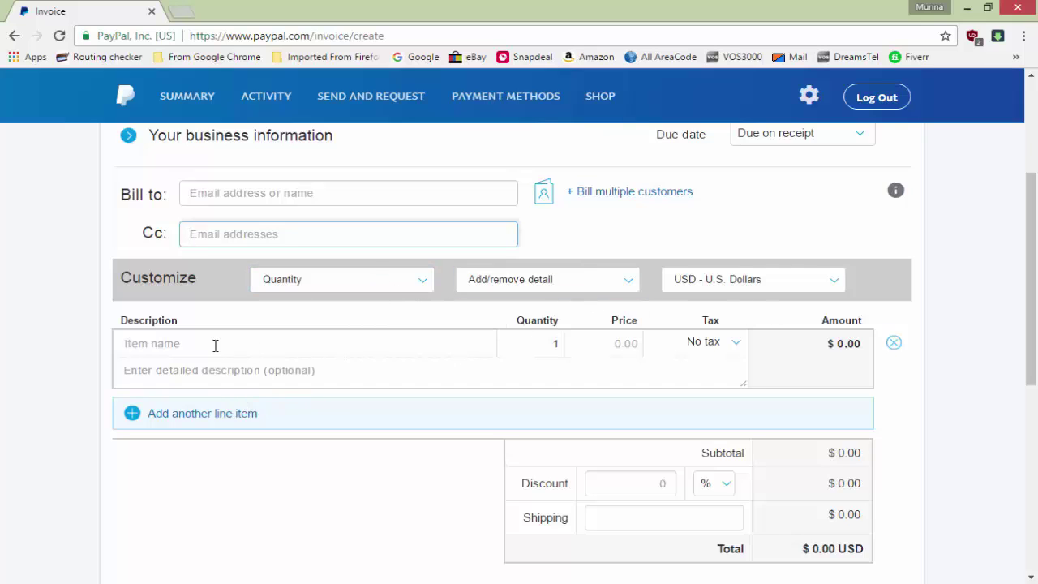
left_click(187, 343)
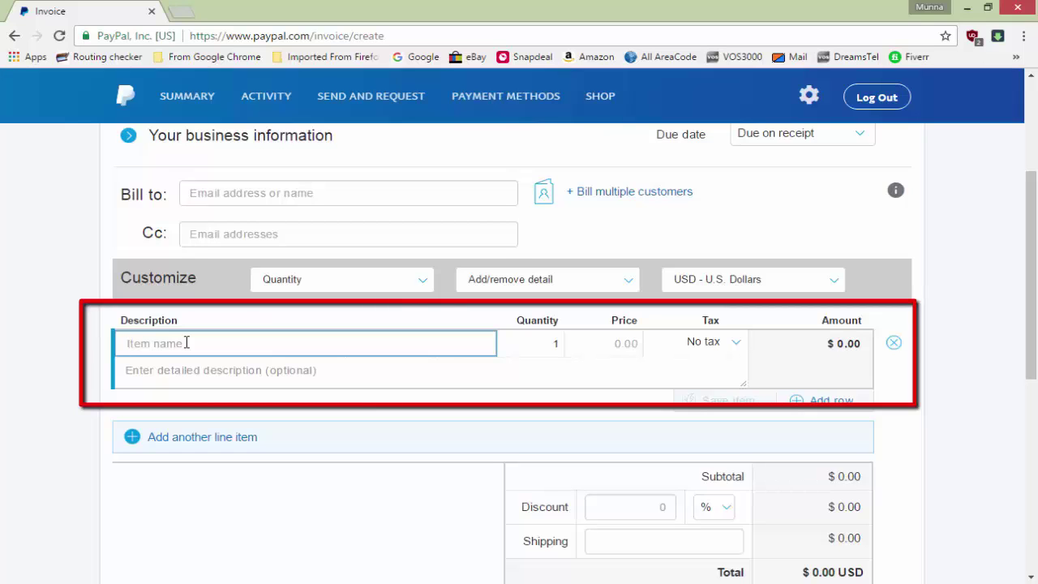
type("x")
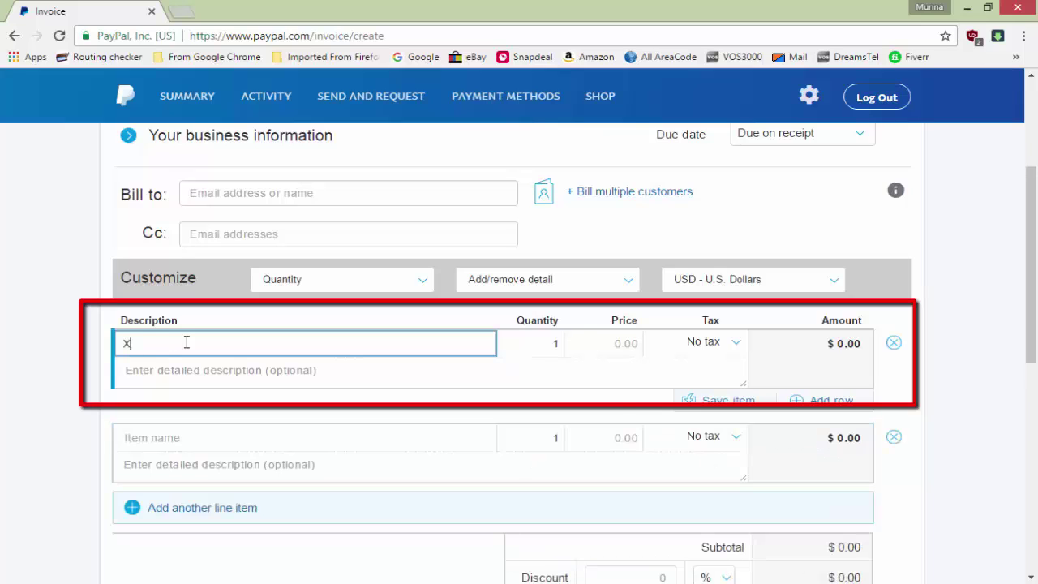
left_click(631, 336)
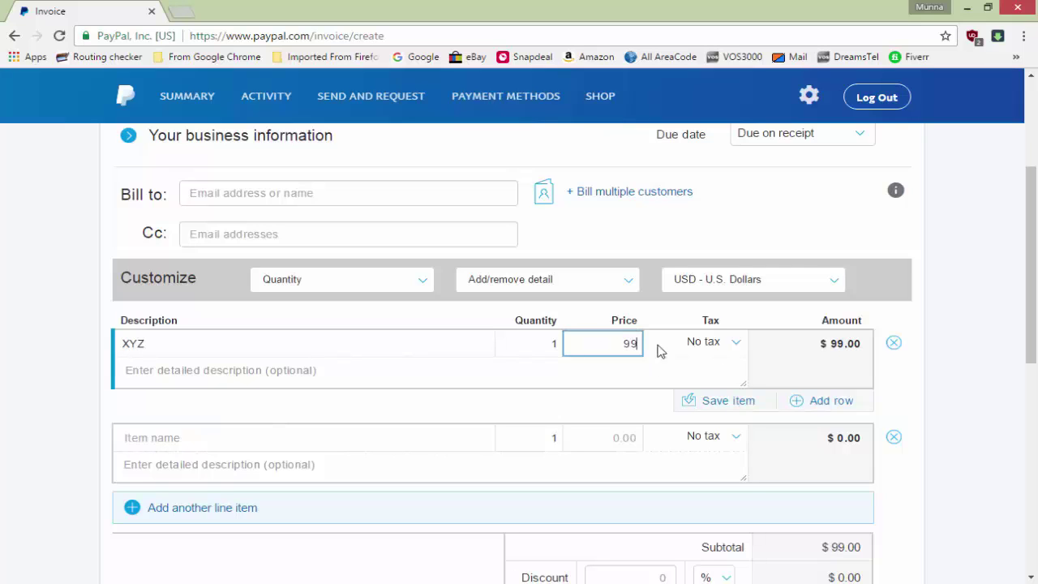
left_click(737, 346)
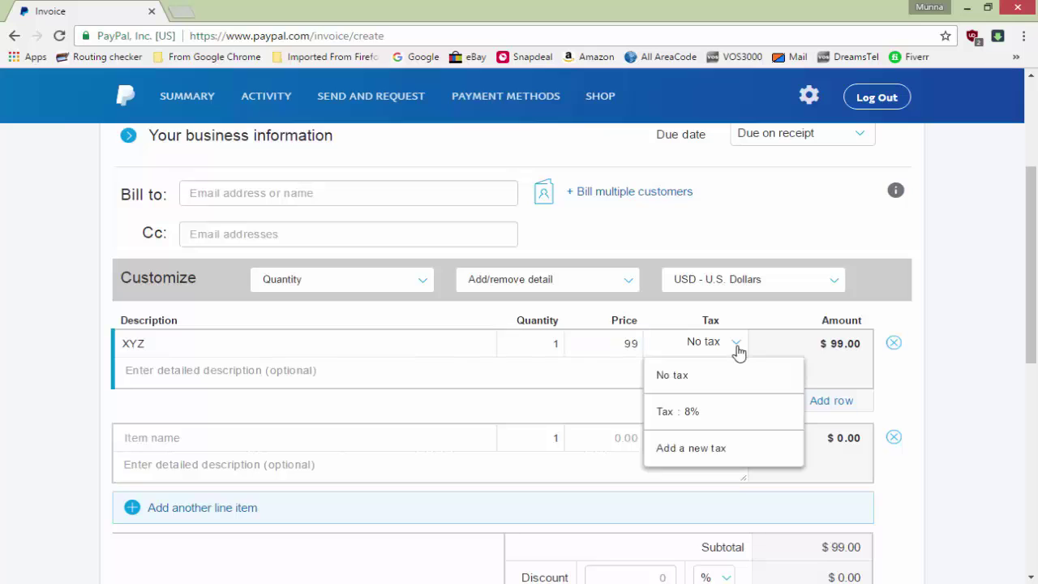
Create a new tax named 'Tax' with an 8% rate
left_click(705, 450)
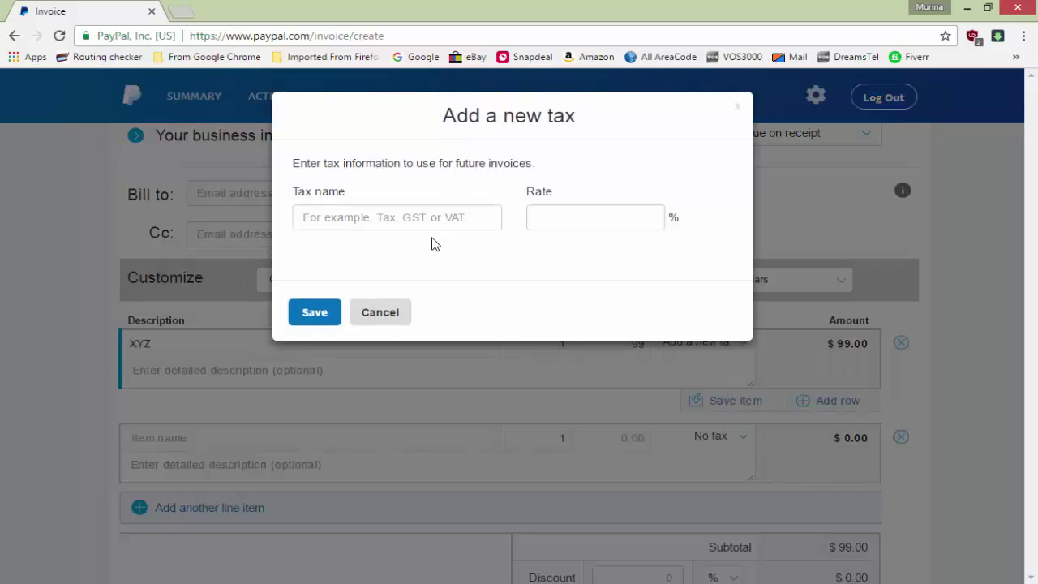
left_click(423, 220)
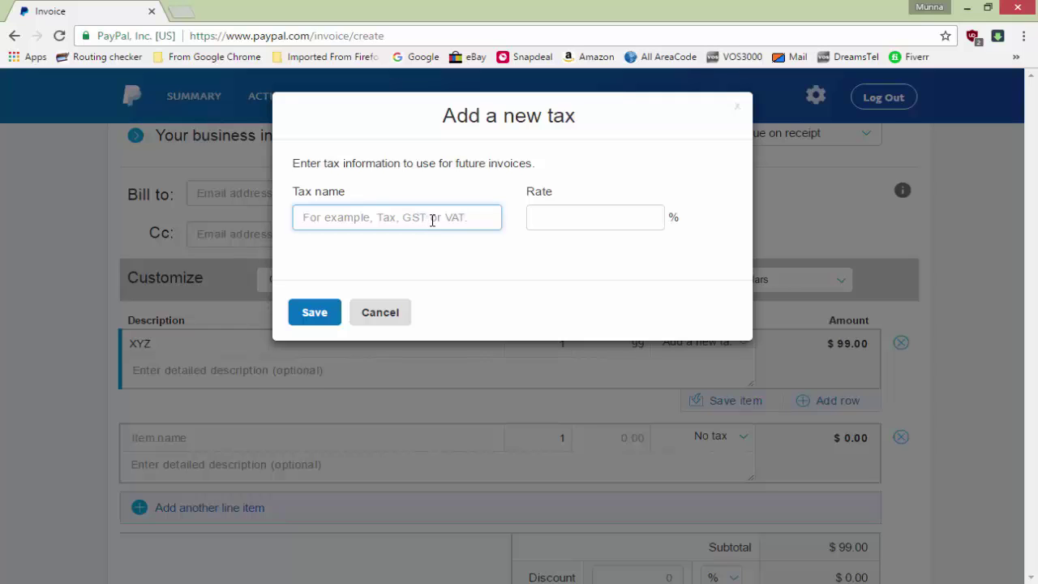
type("Tax")
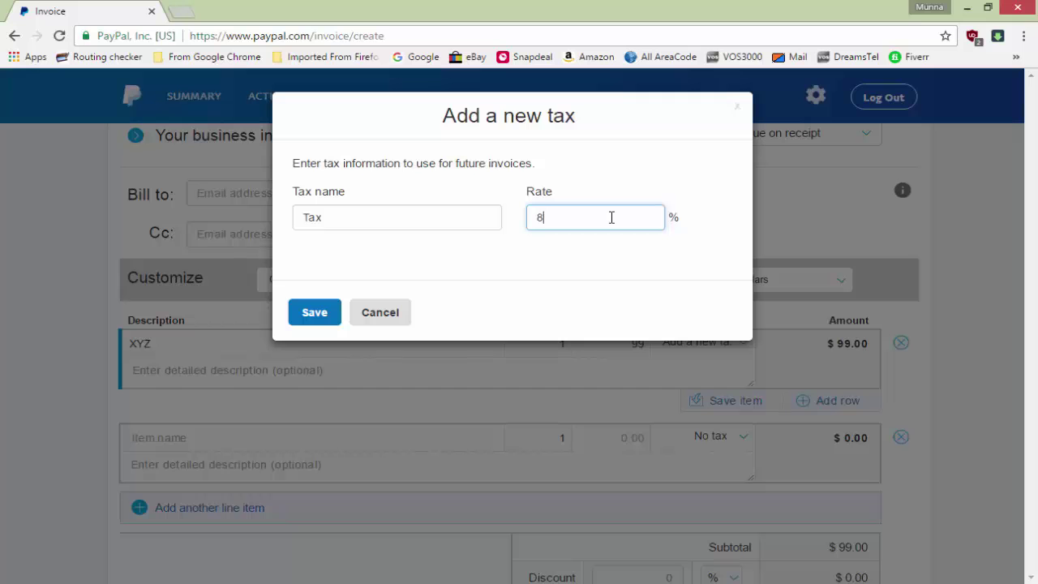
left_click(320, 322)
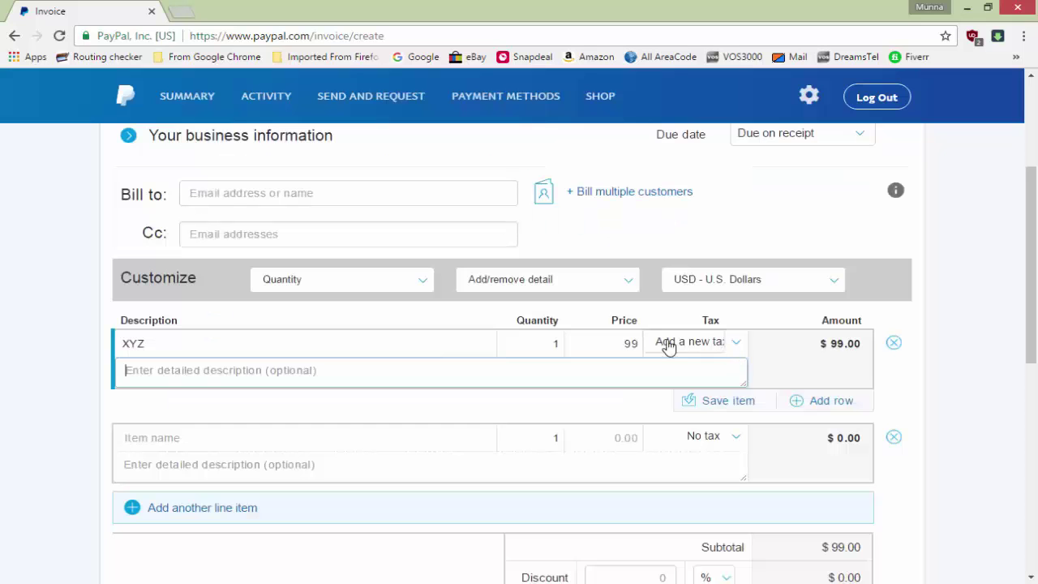
Apply 'Tax : 8%' to the XYZ line and delete the empty second line
left_click(734, 347)
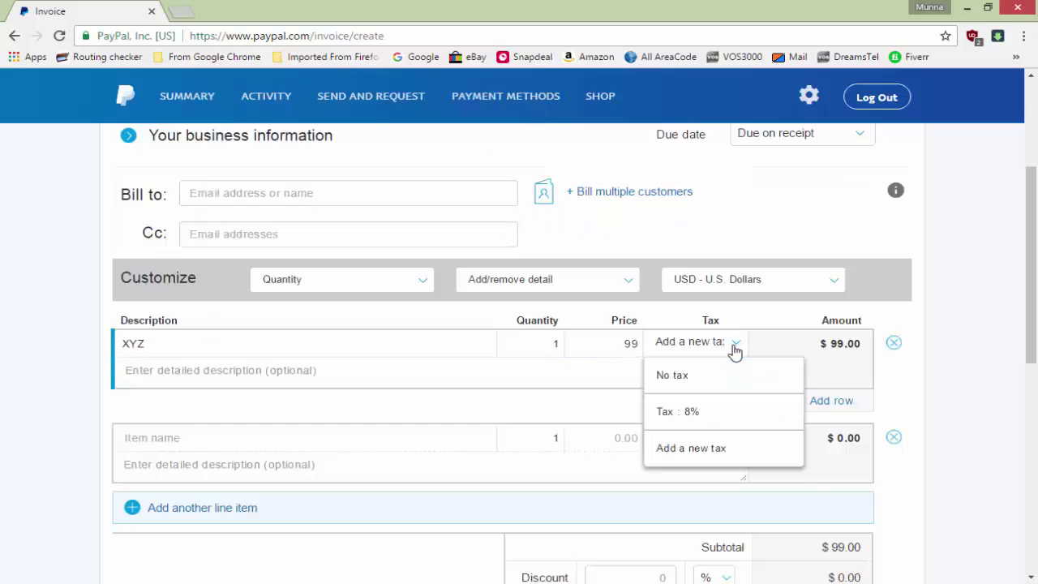
left_click(702, 413)
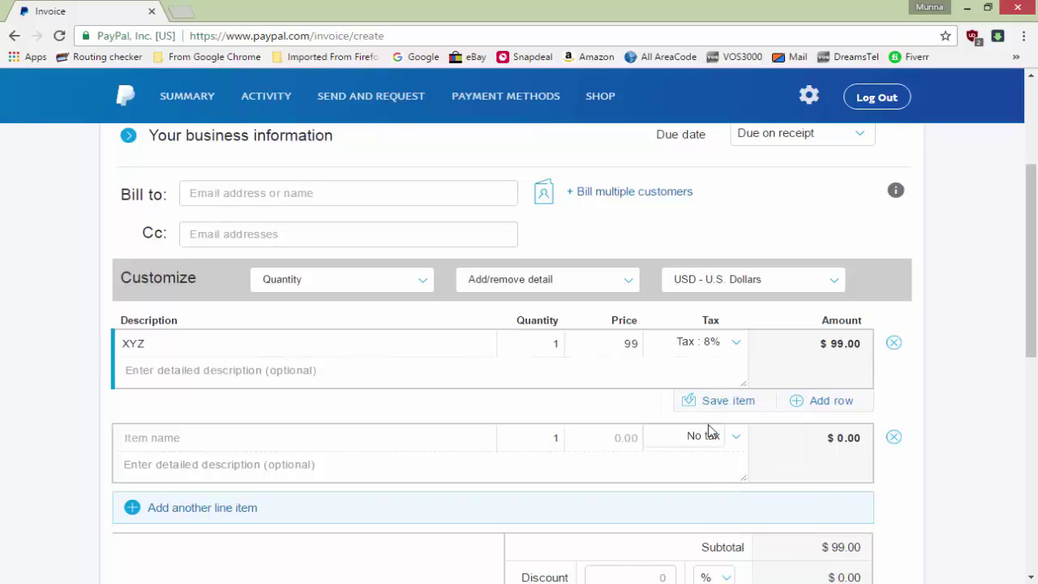
scroll(713, 422, "down", 3)
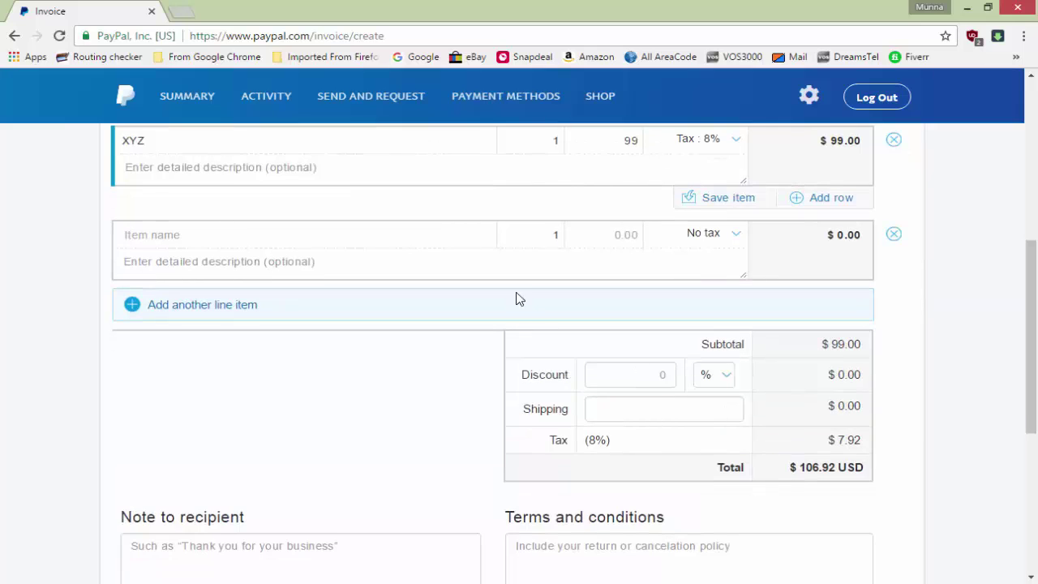
scroll(495, 357, "up", 2)
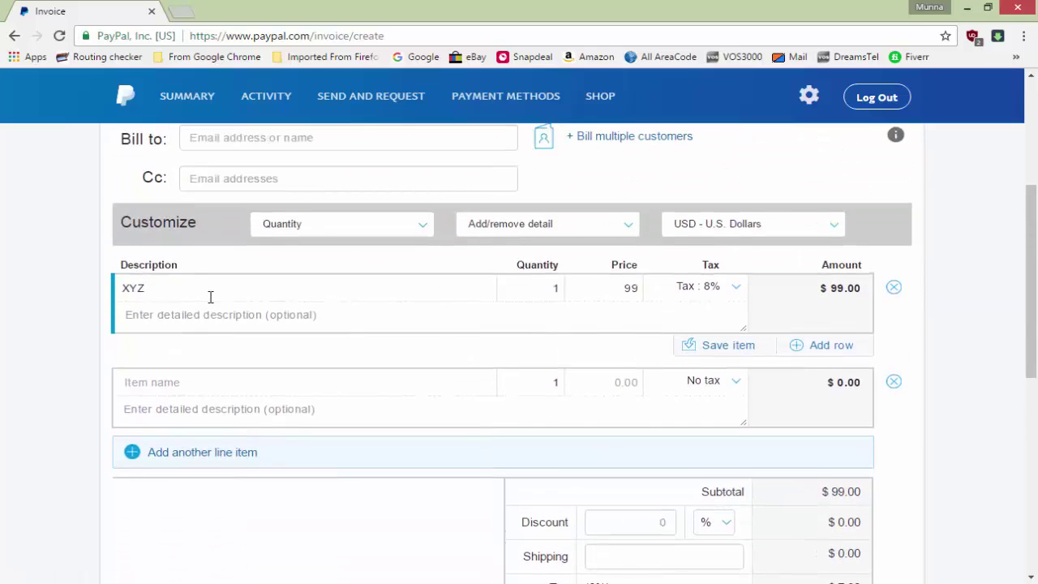
left_click(193, 320)
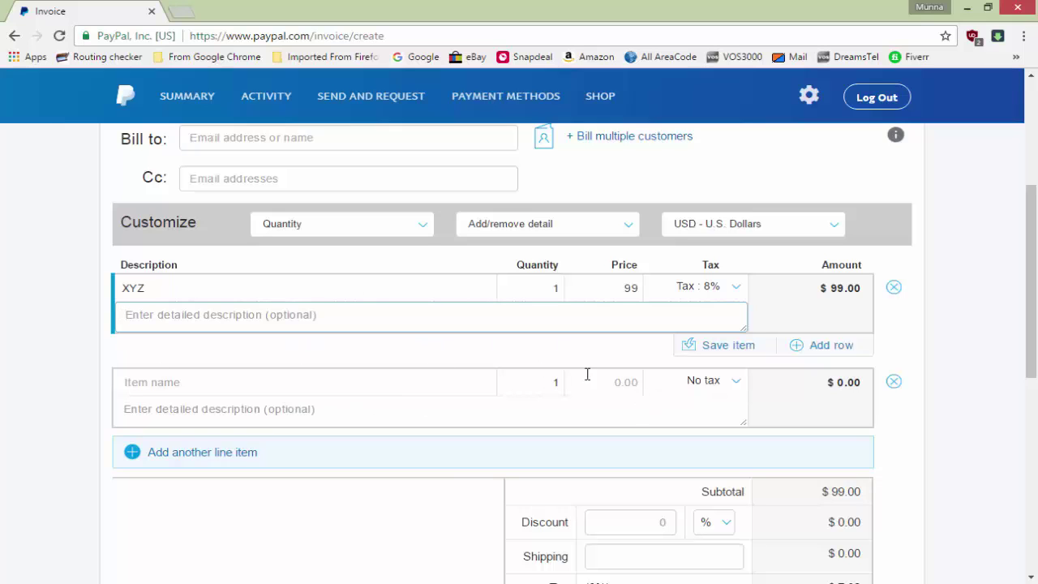
left_click(894, 382)
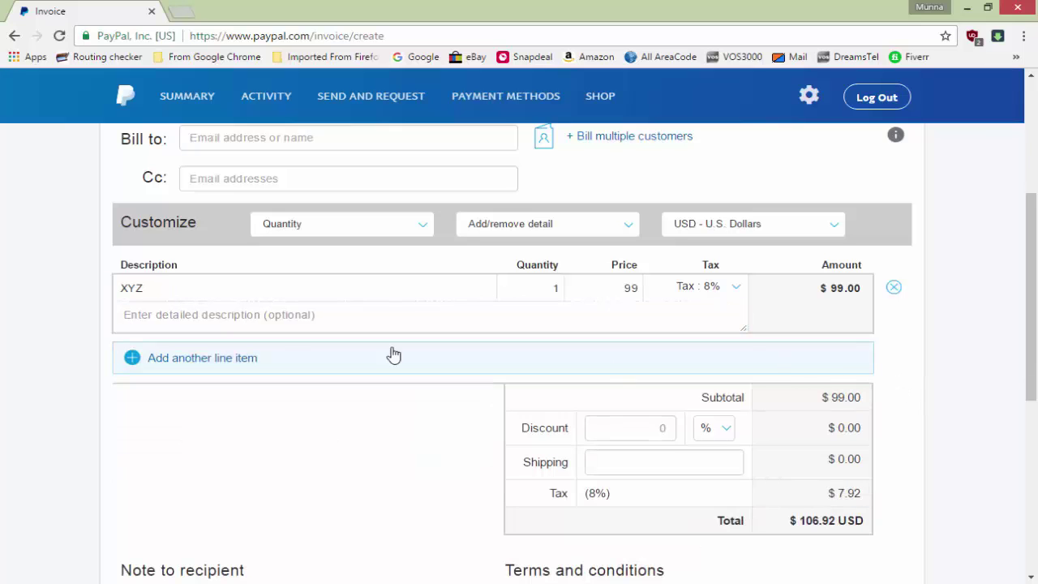
Add and remove an empty line item, then enter a 5% discount
left_click(207, 362)
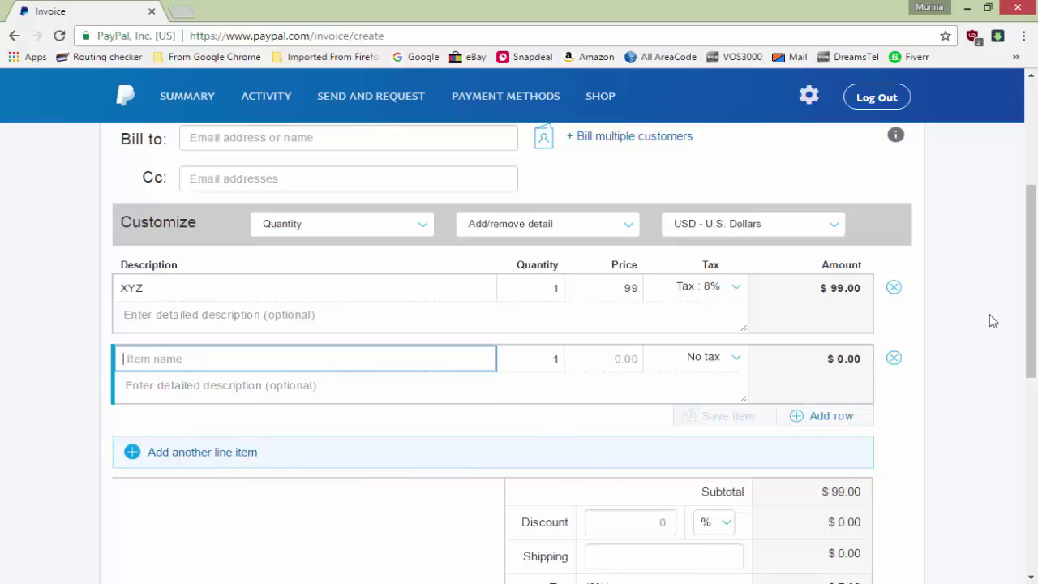
left_click(893, 359)
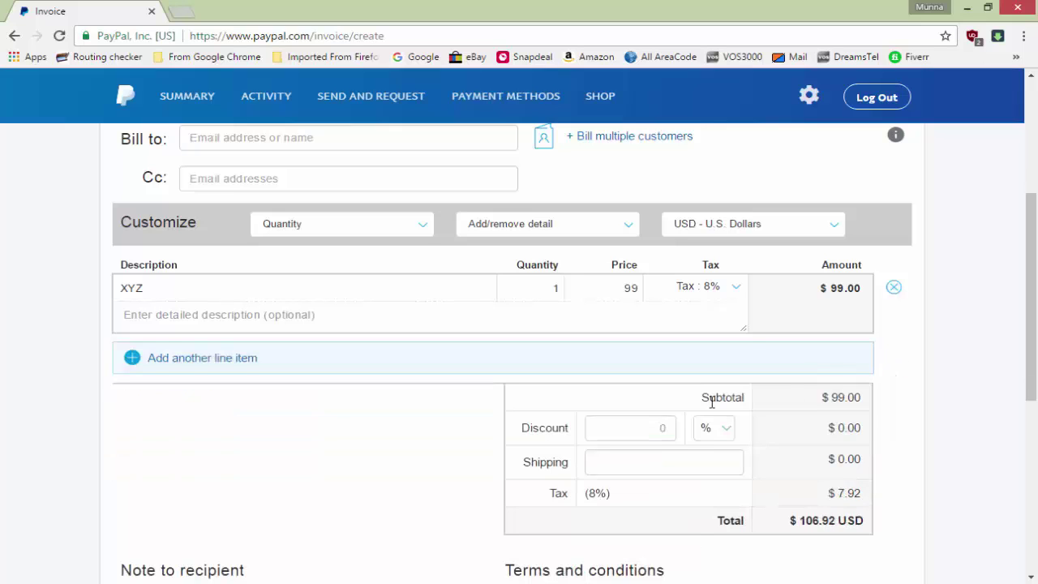
left_click(640, 427)
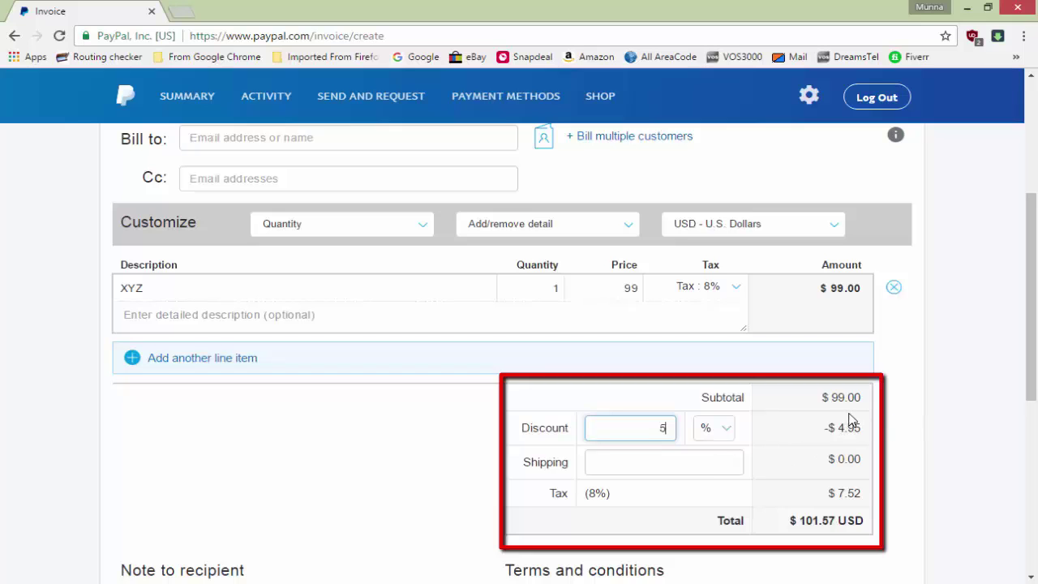
Enter a $10 shipping charge on the invoice
left_click(645, 461)
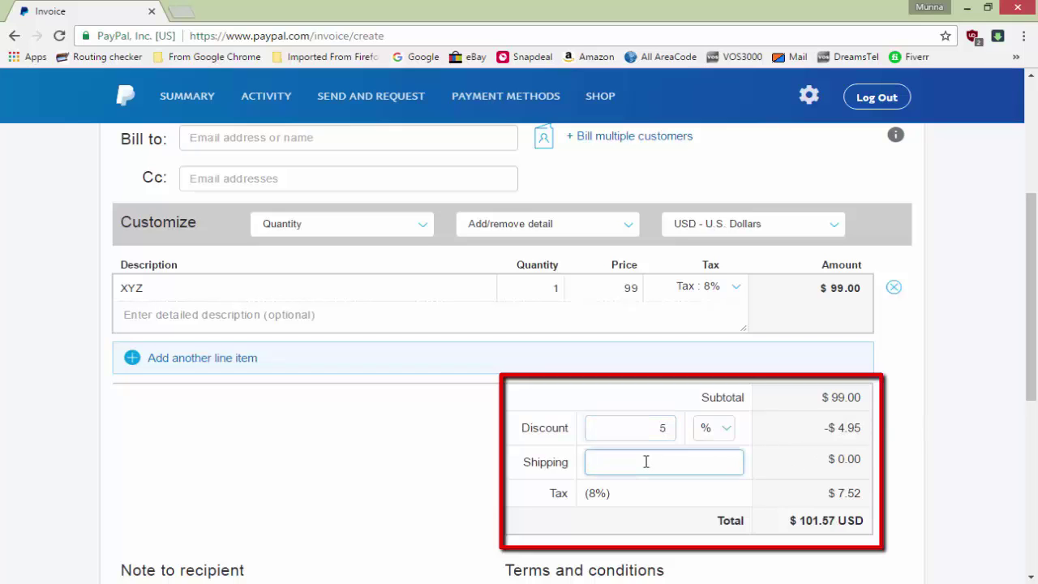
type("10")
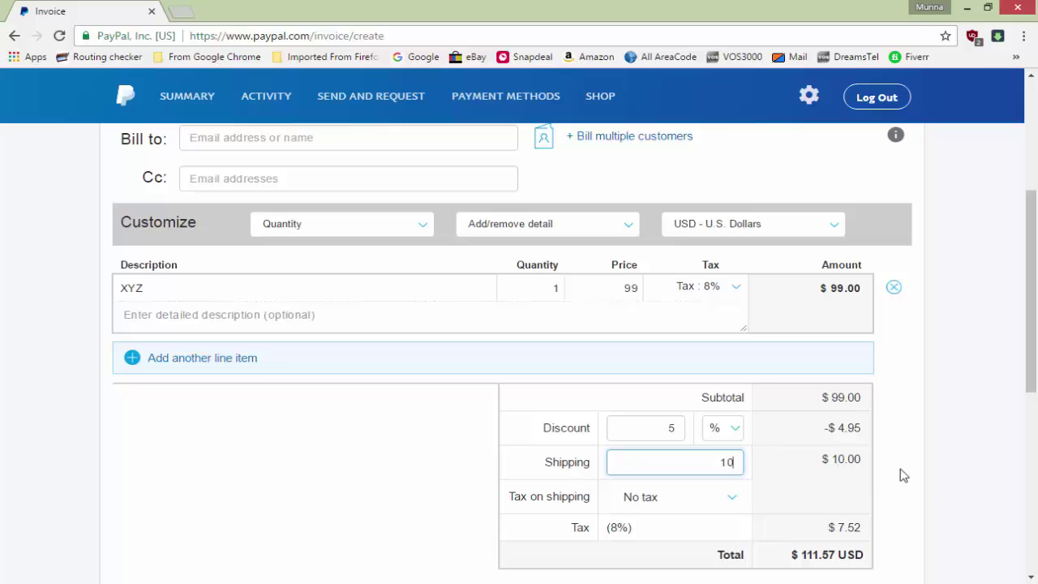
scroll(857, 523, "down", 2)
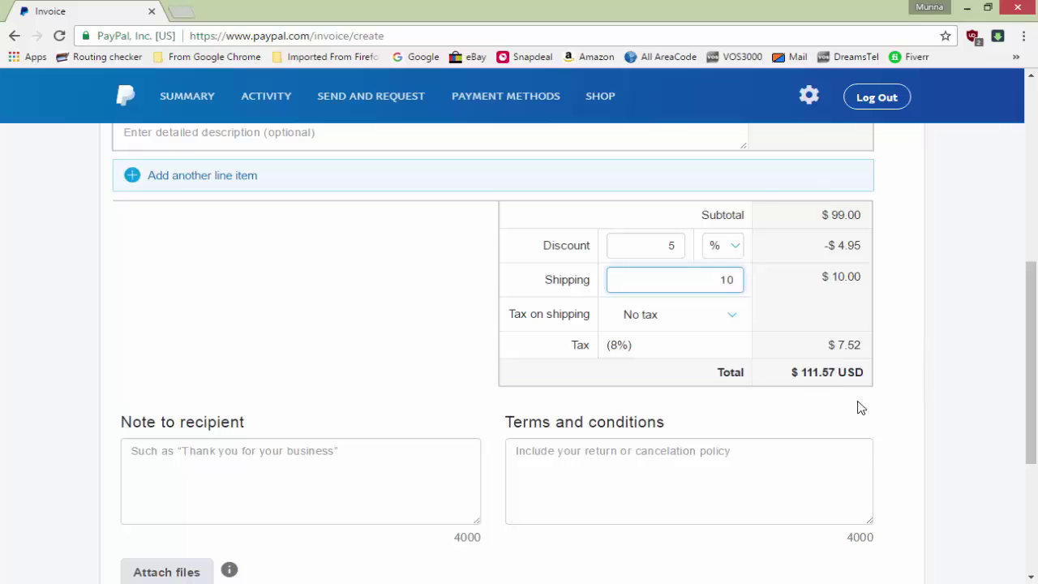
left_click(273, 454)
scroll(273, 442, "down", 1)
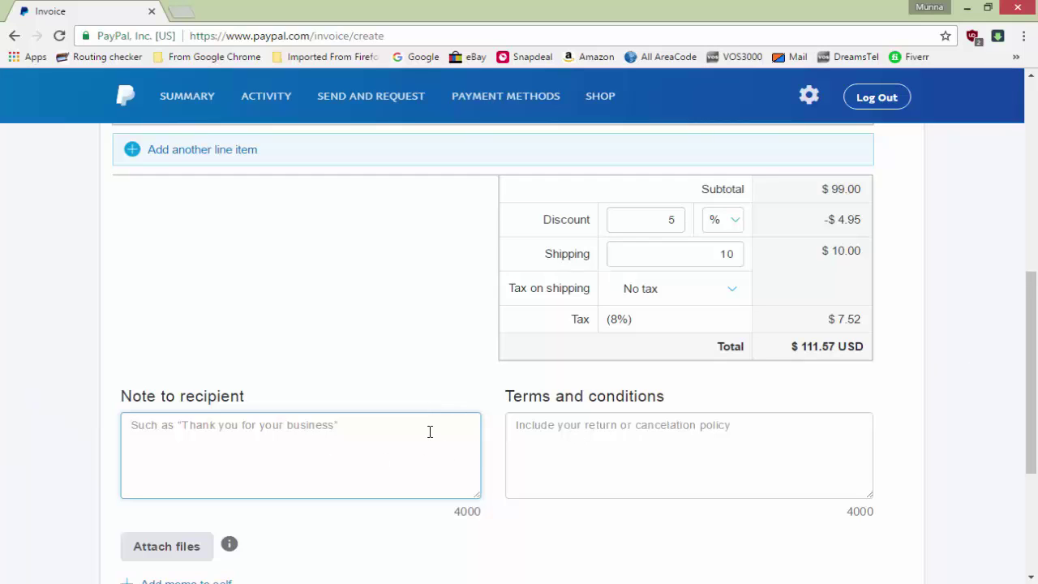
left_click(651, 472)
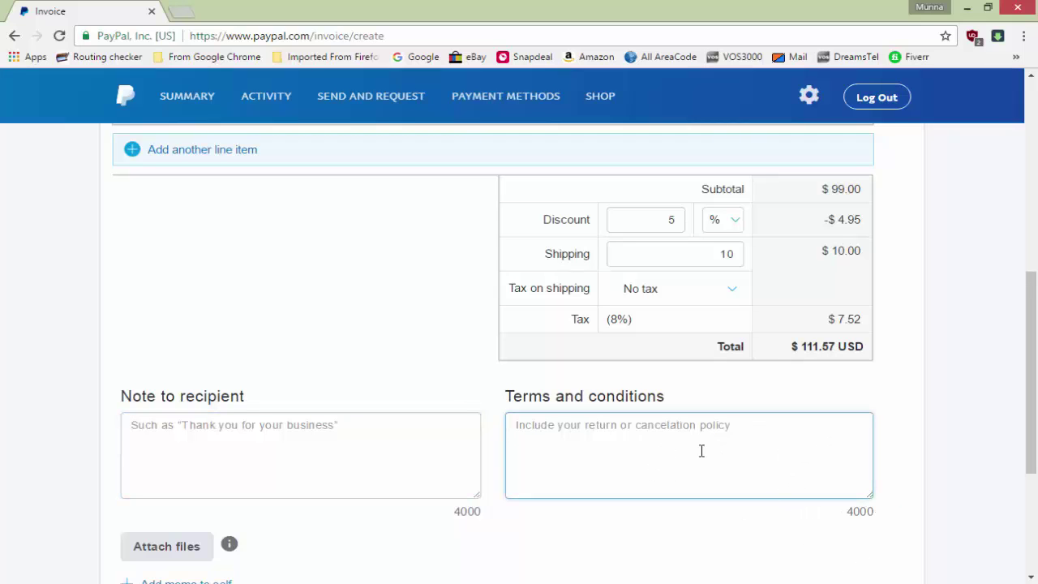
scroll(733, 452, "down", 3)
scroll(732, 458, "up", 2)
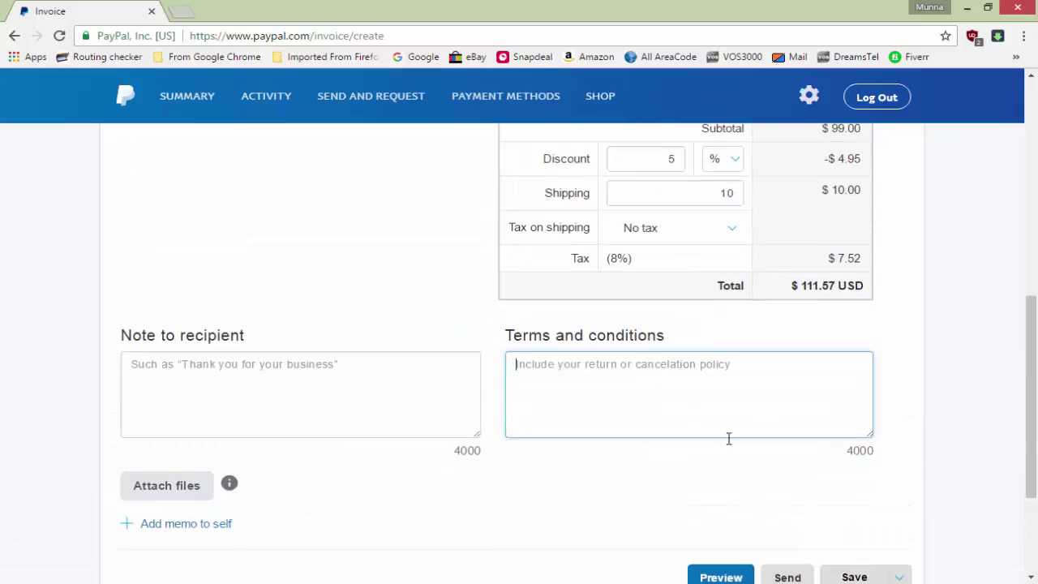
scroll(726, 459, "down", 1)
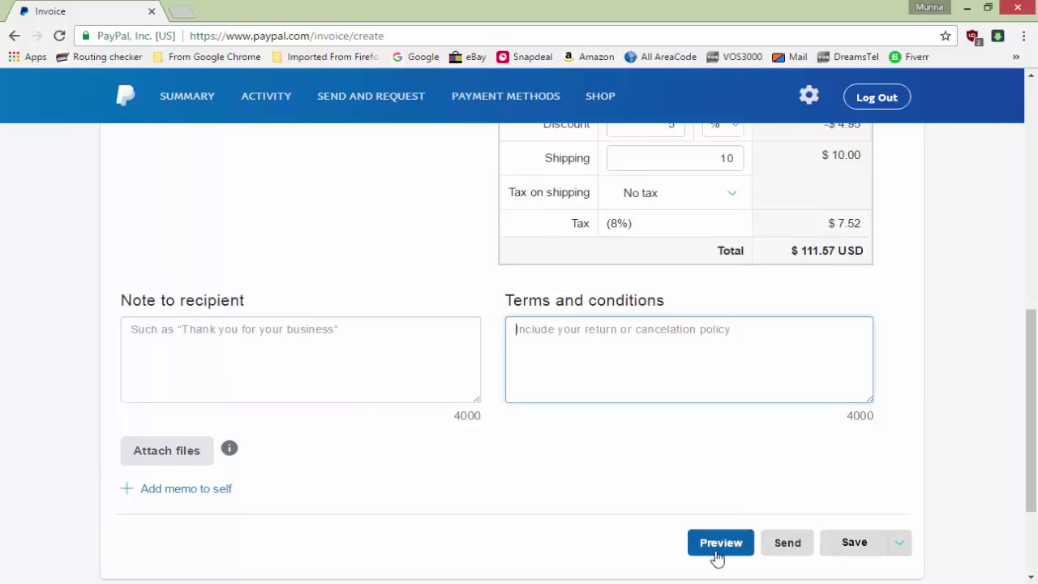
Preview invoice 0002 and review its line items and $111.57 total
left_click(723, 544)
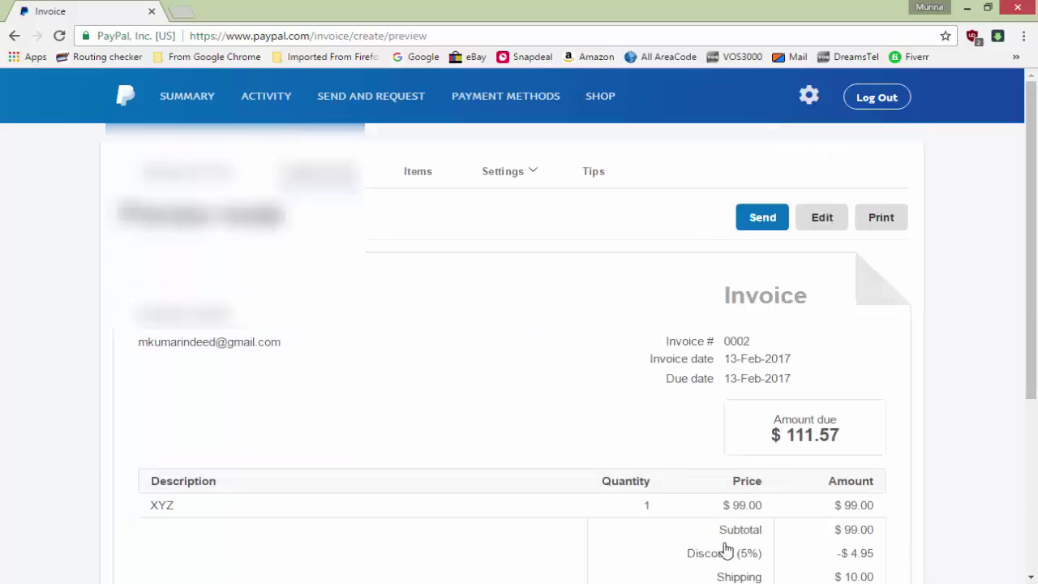
scroll(581, 450, "down", 3)
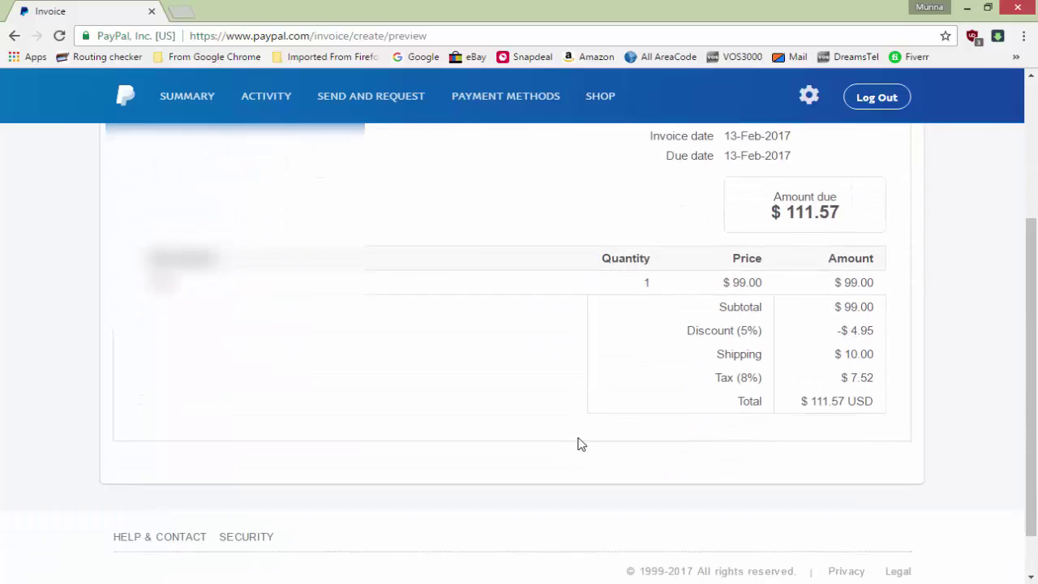
scroll(579, 443, "up", 1)
scroll(579, 445, "up", 1)
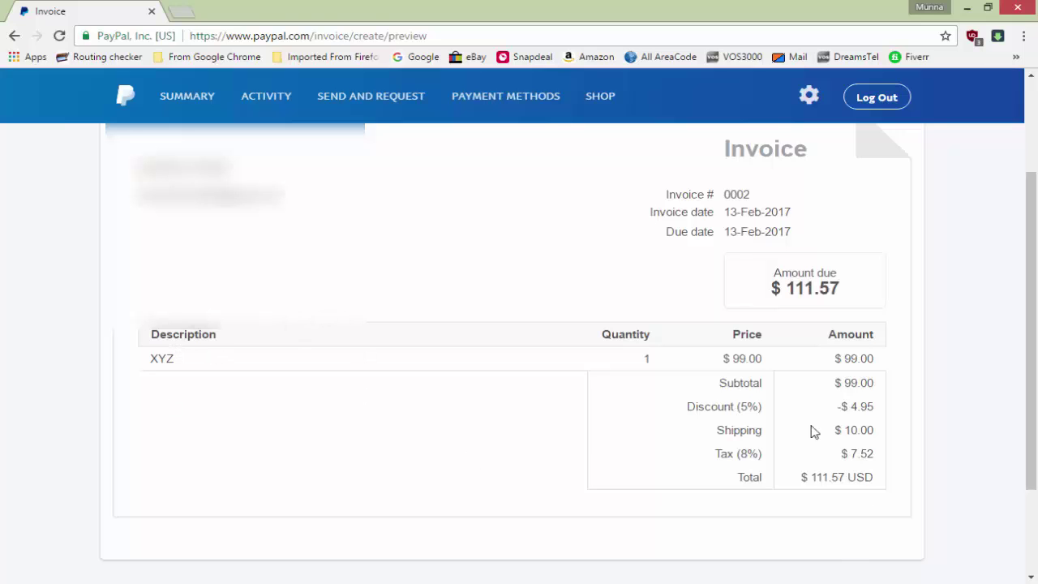
scroll(847, 405, "down", 2)
scroll(845, 406, "up", 3)
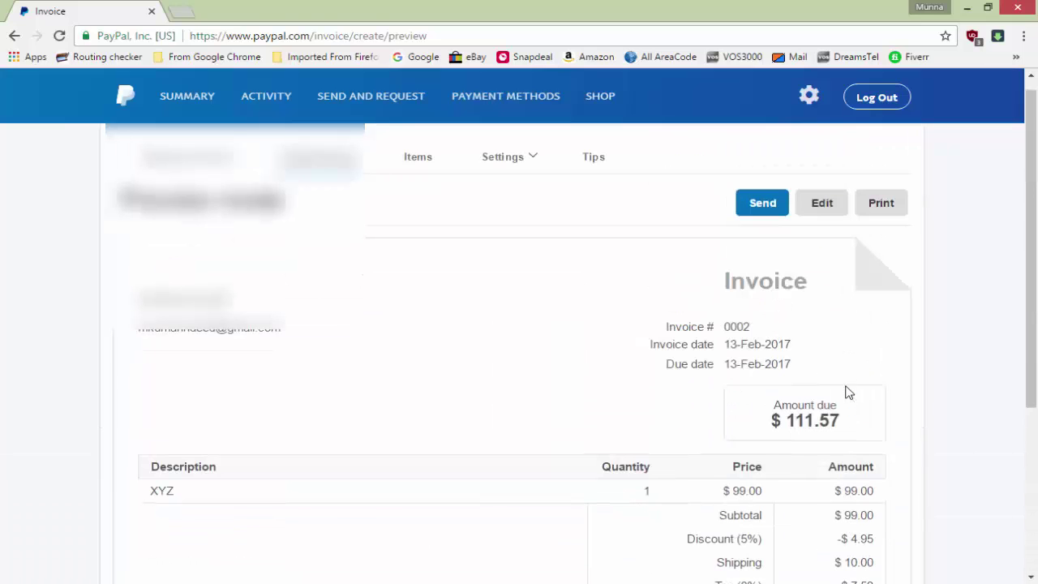
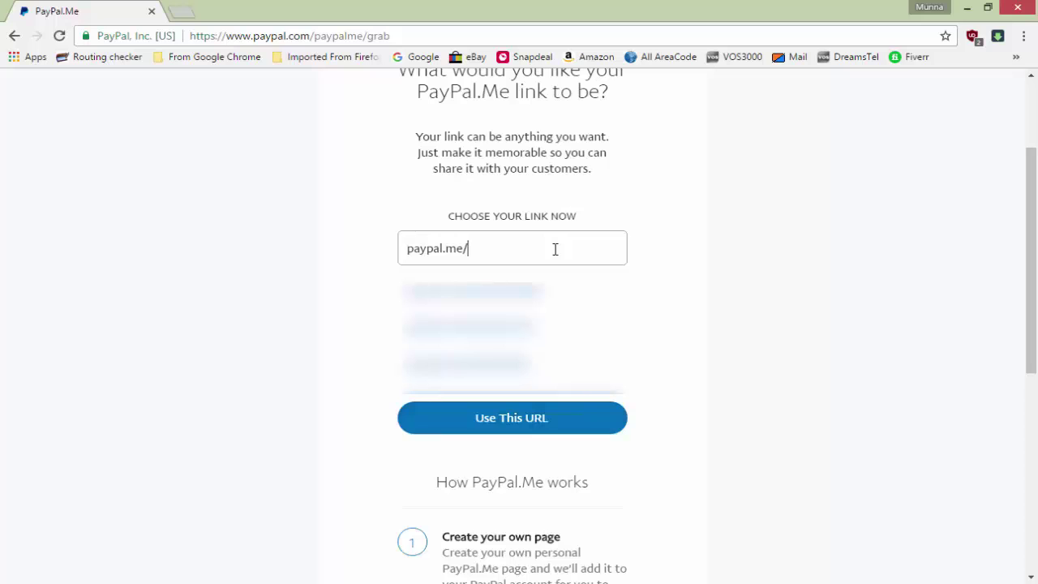
left_click(578, 425)
scroll(332, 273, "up", 2)
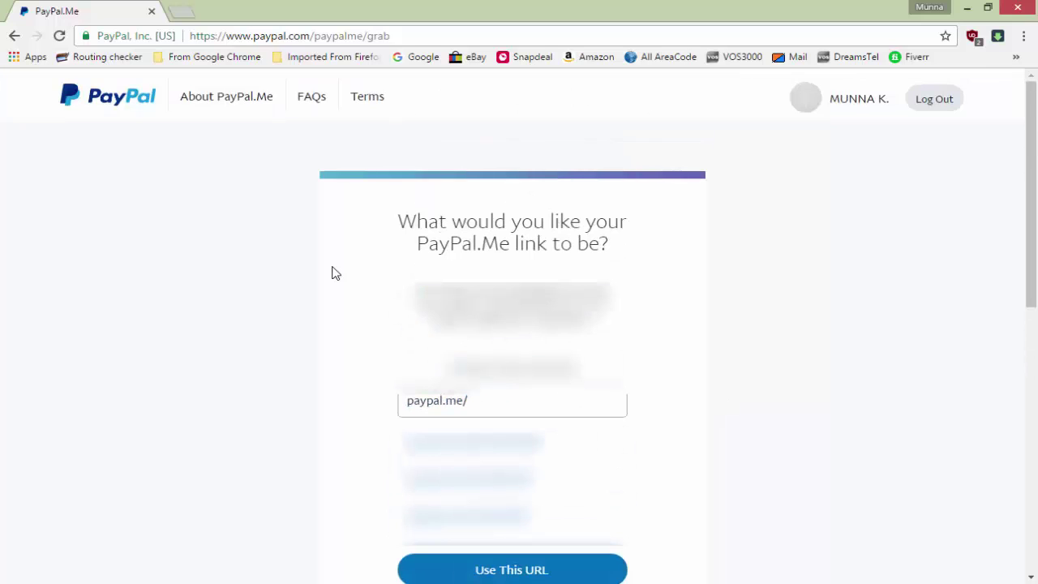
Return to the account Summary and open Seller preferences under Selling tools
left_click(111, 102)
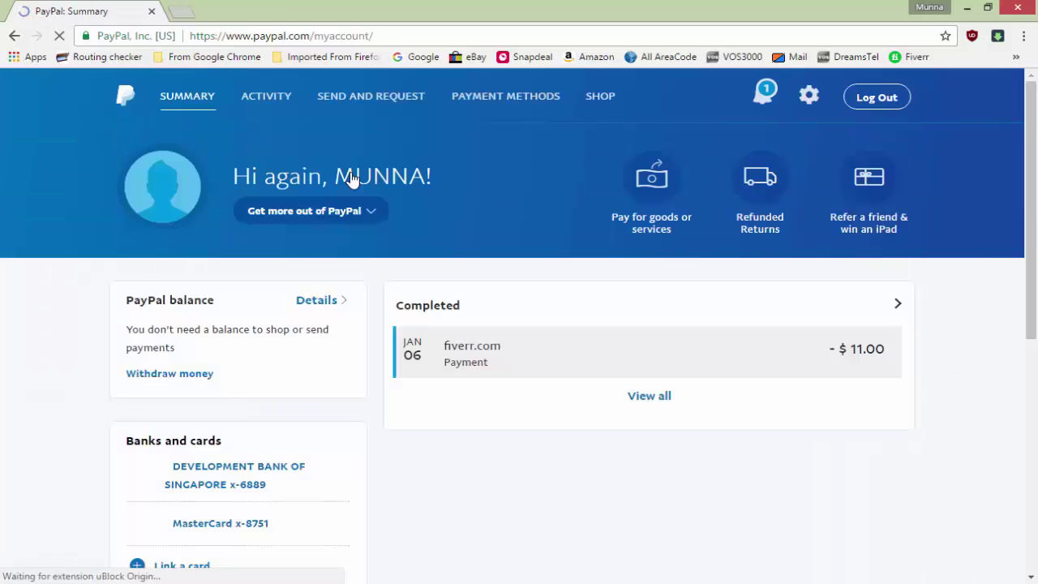
scroll(269, 495, "down", 6)
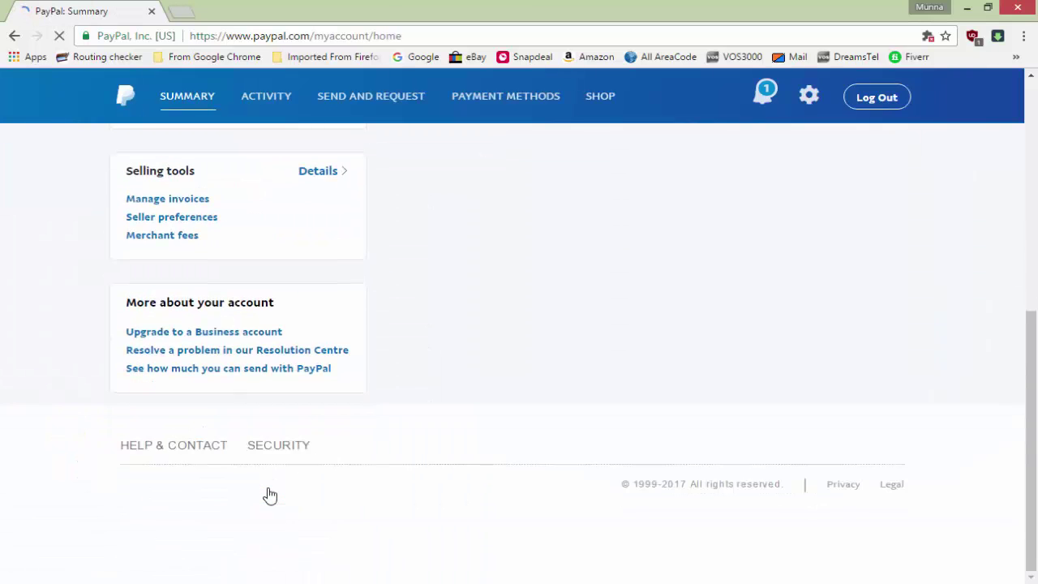
scroll(270, 495, "up", 3)
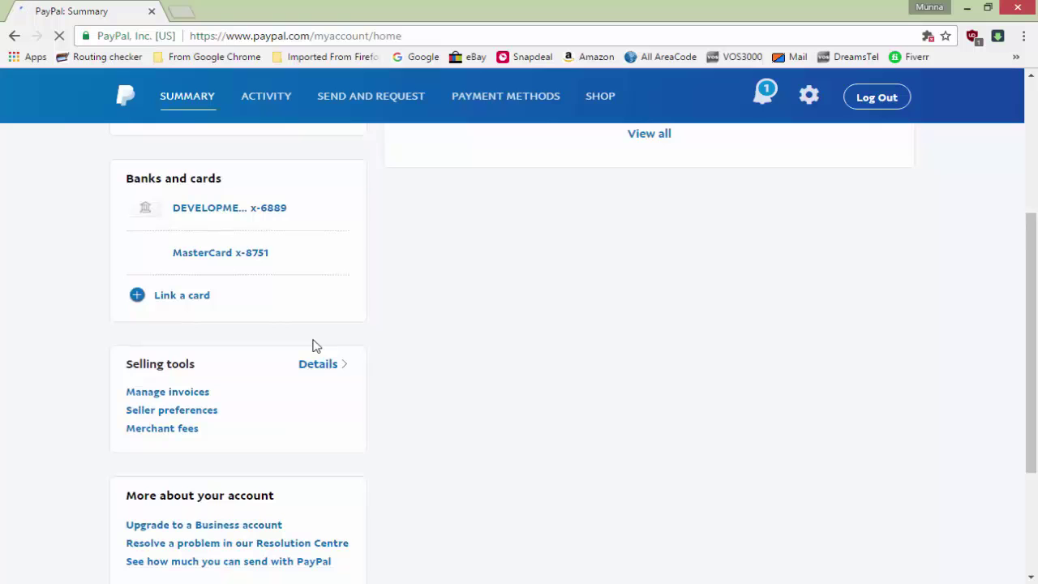
scroll(317, 338, "up", 3)
scroll(317, 339, "down", 1)
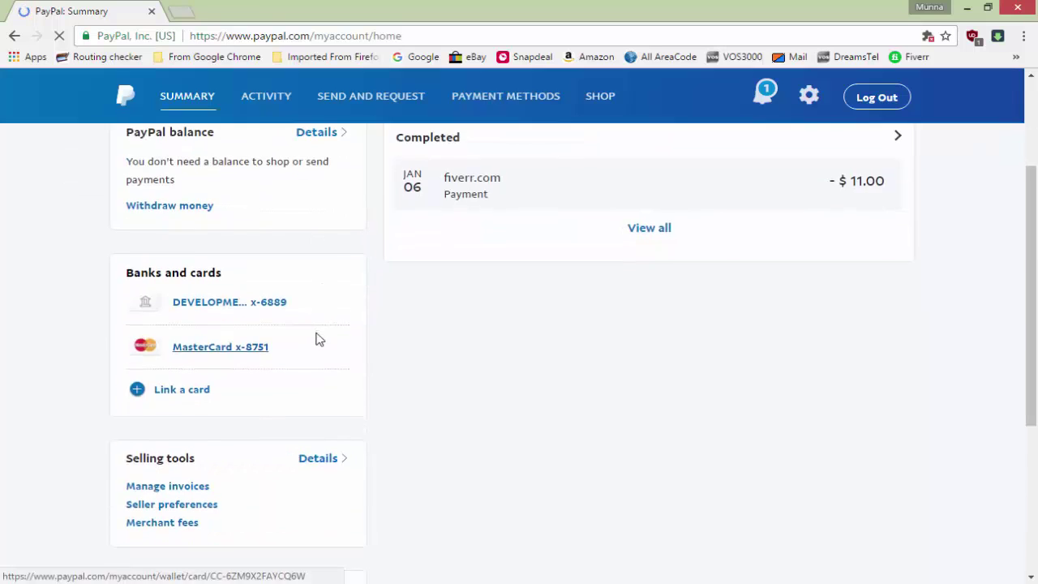
scroll(270, 252, "down", 4)
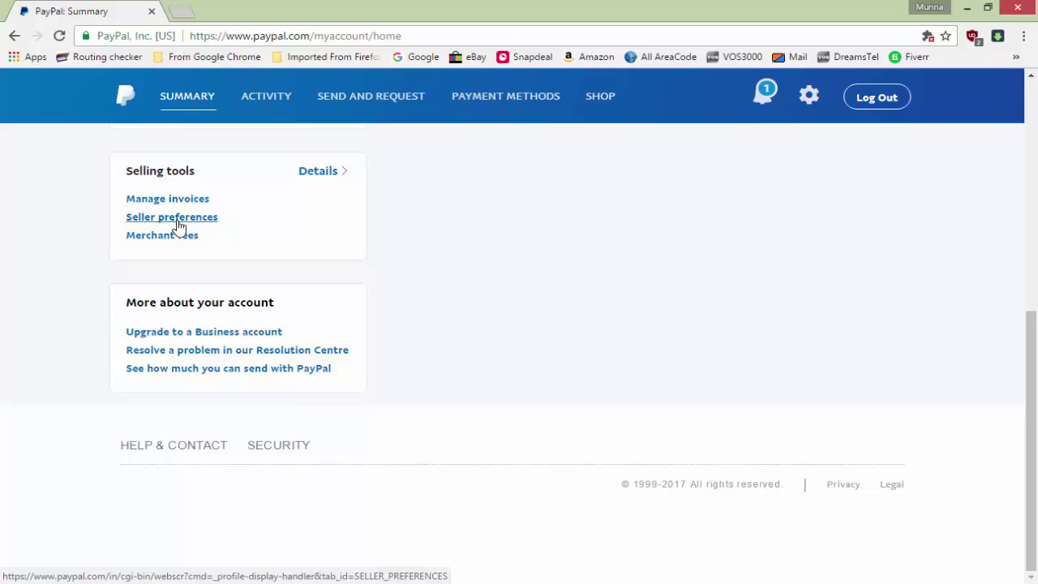
left_click(177, 225)
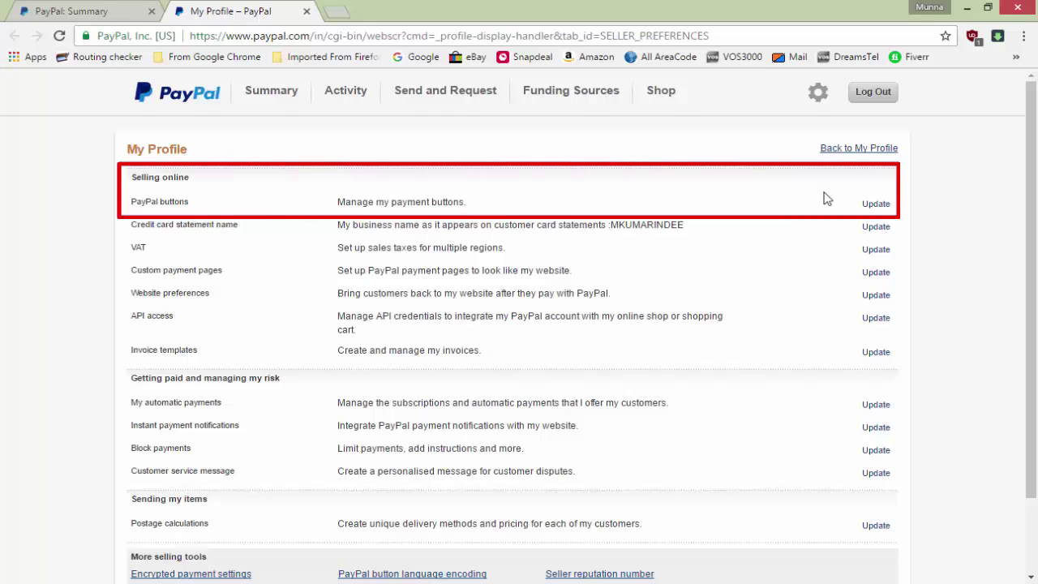
Start a new shopping-cart payment button from the PayPal buttons management page
left_click(869, 206)
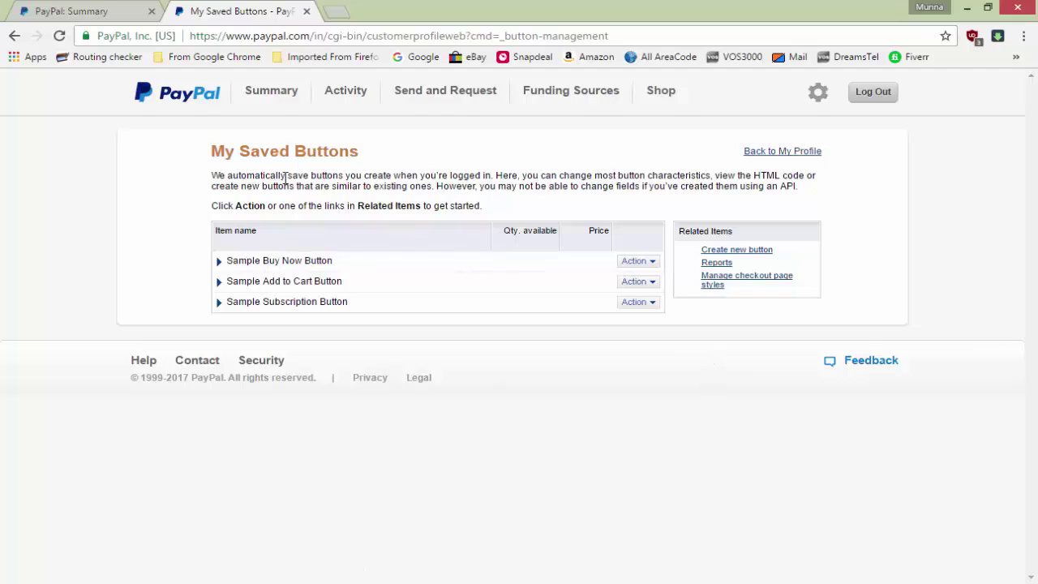
left_click(739, 251)
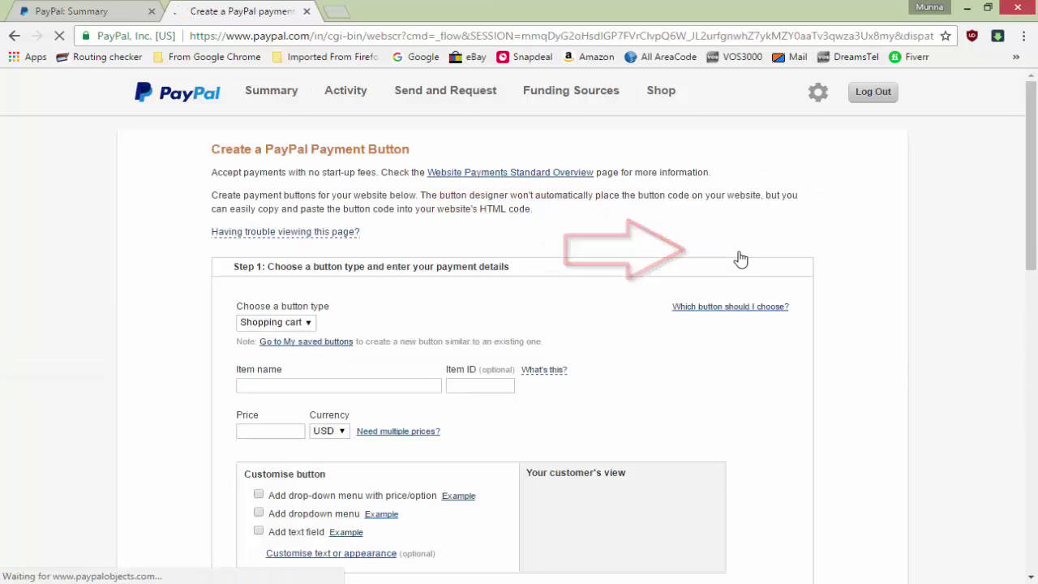
scroll(567, 353, "down", 2)
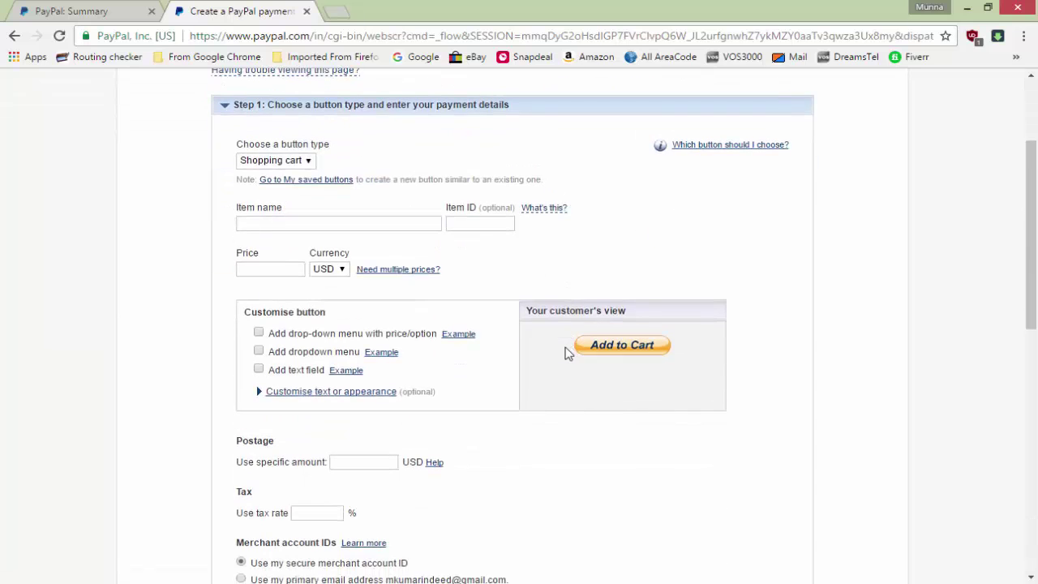
Enter item name 'Gold Plan' and item ID #1212
left_click(362, 226)
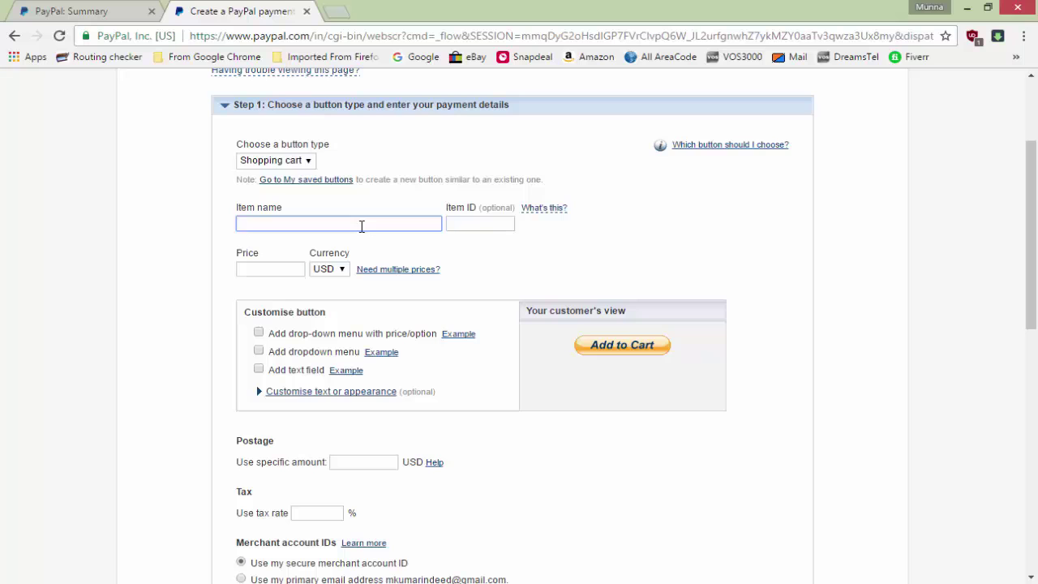
type("Gold Plan")
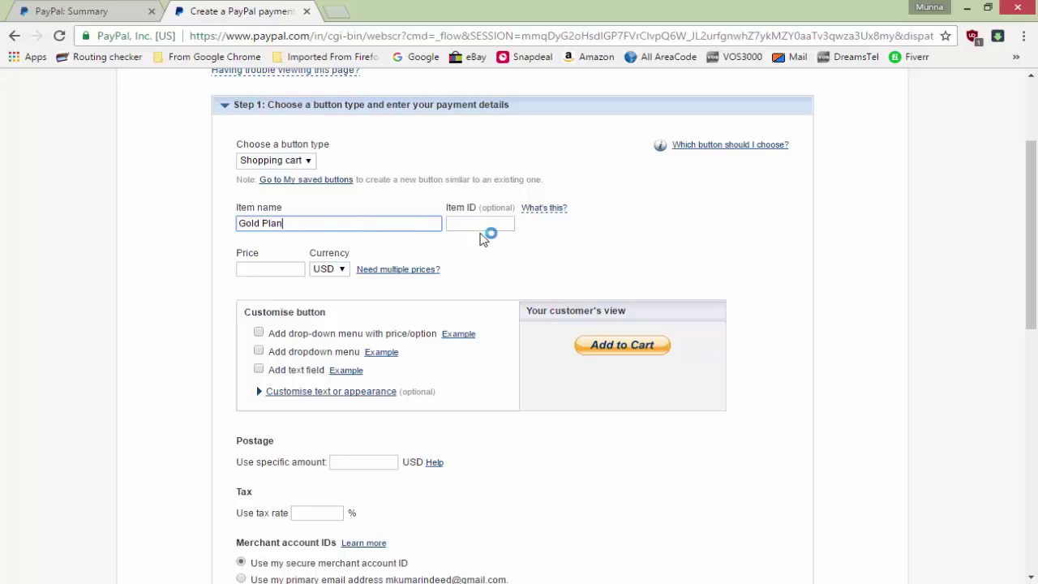
left_click(481, 222)
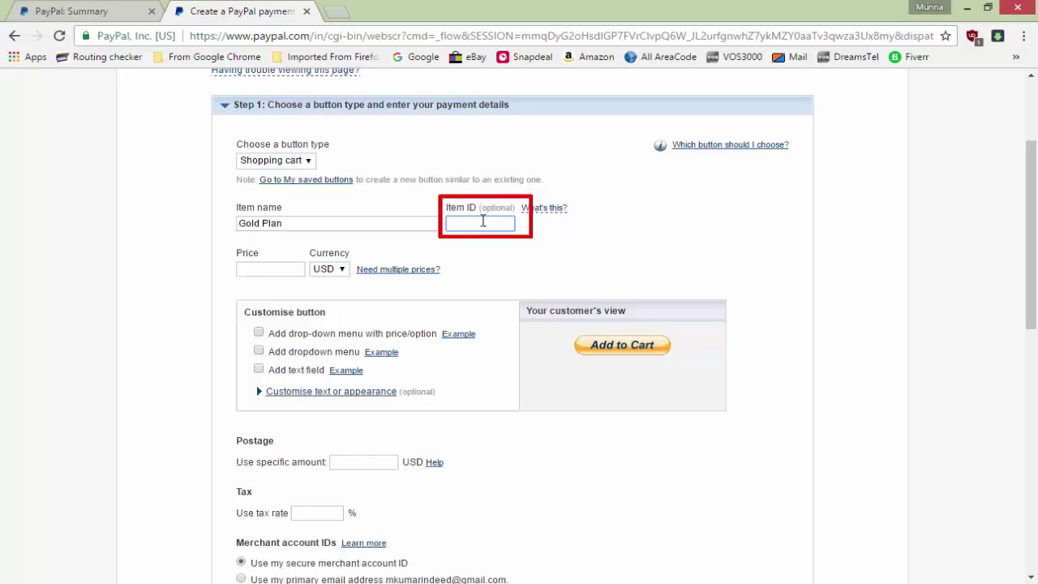
type("#1")
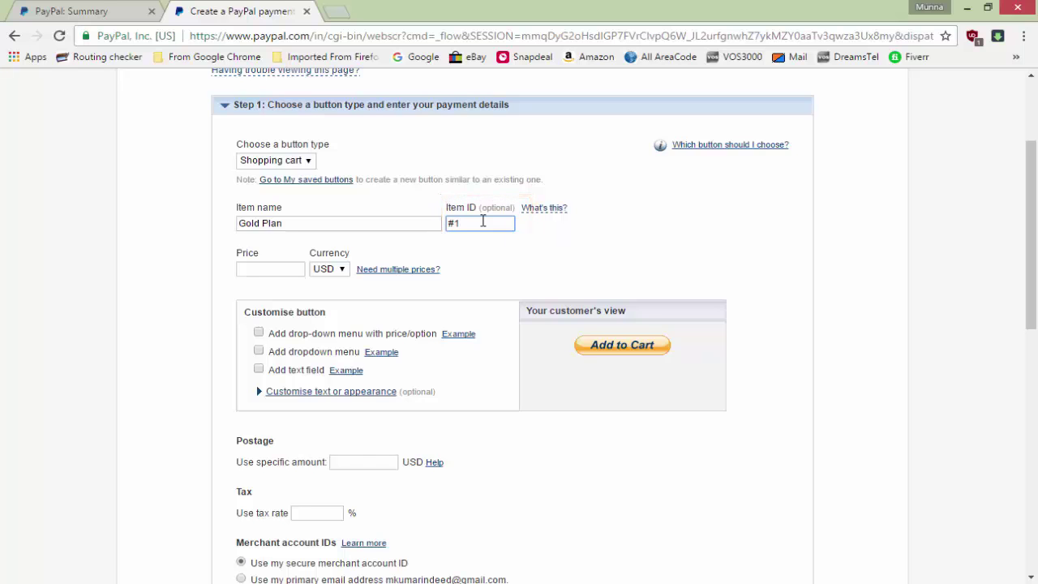
type("212")
Set the price to 29.99 USD and the tax rate to 8%
left_click(291, 270)
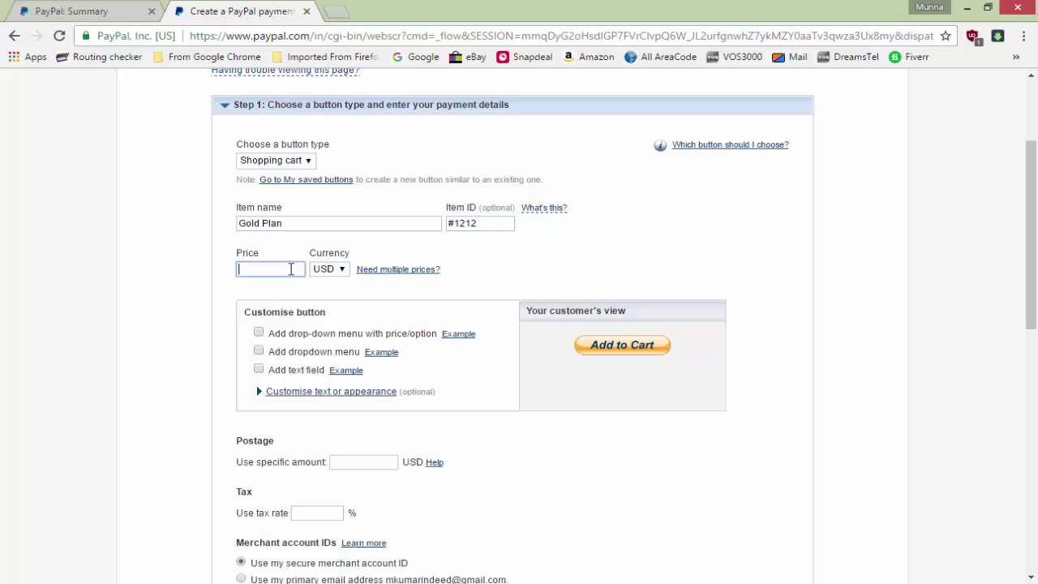
type("29.99")
scroll(403, 381, "down", 2)
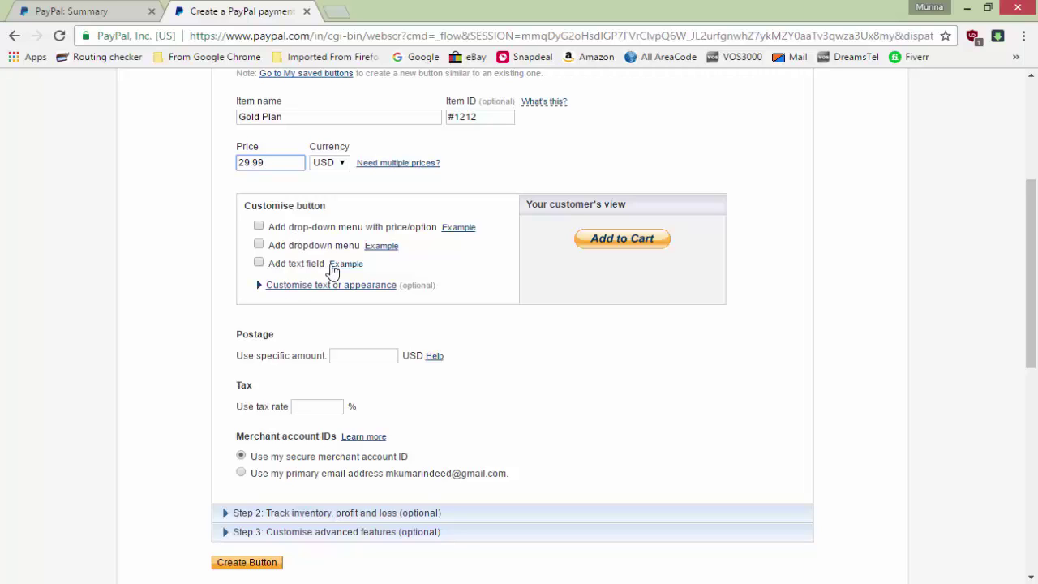
left_click(363, 359)
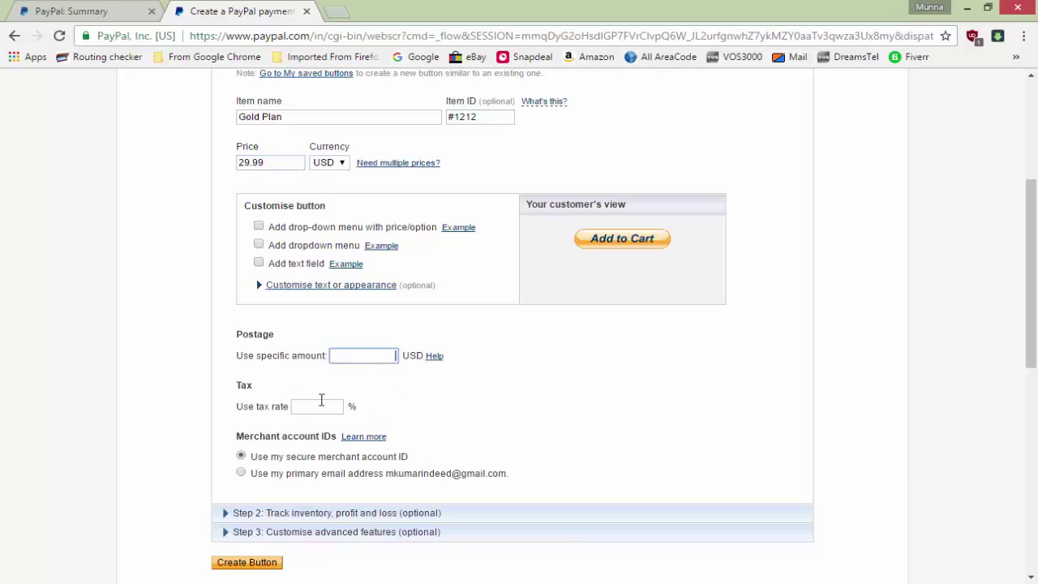
left_click(321, 405)
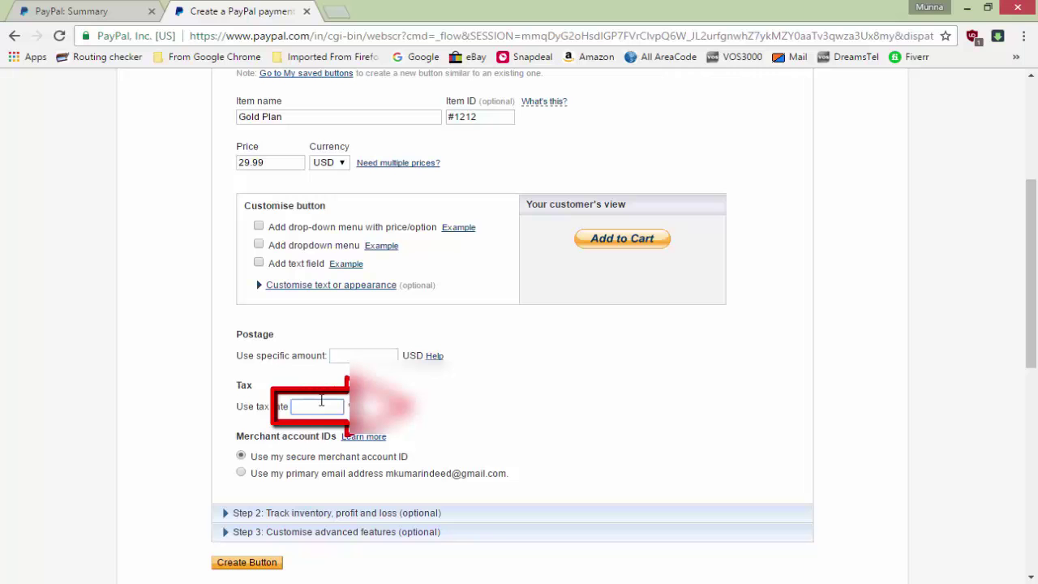
type("8")
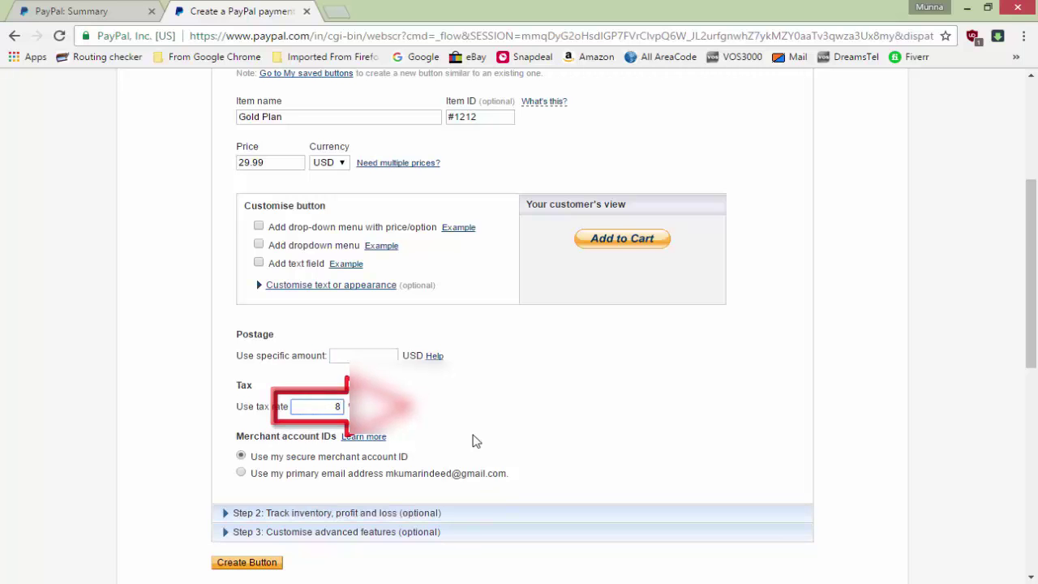
scroll(473, 438, "down", 3)
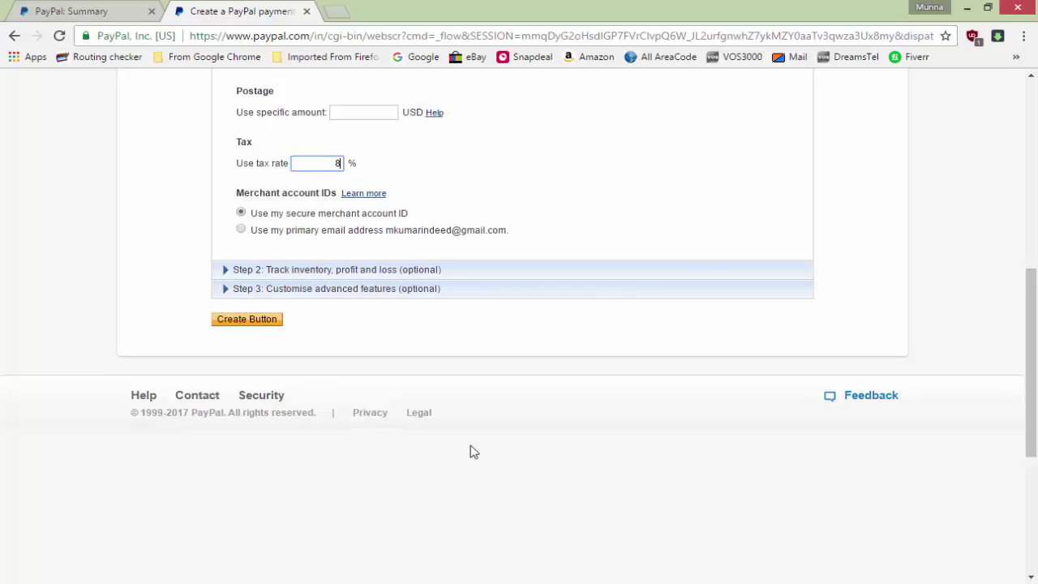
scroll(470, 449, "up", 5)
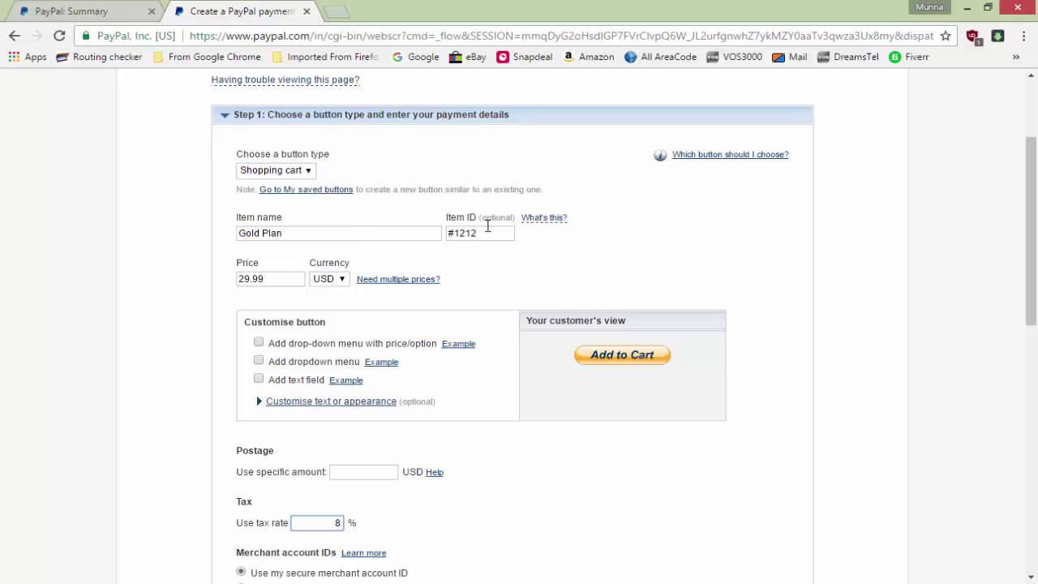
mouse_move(529, 221)
left_click(341, 281)
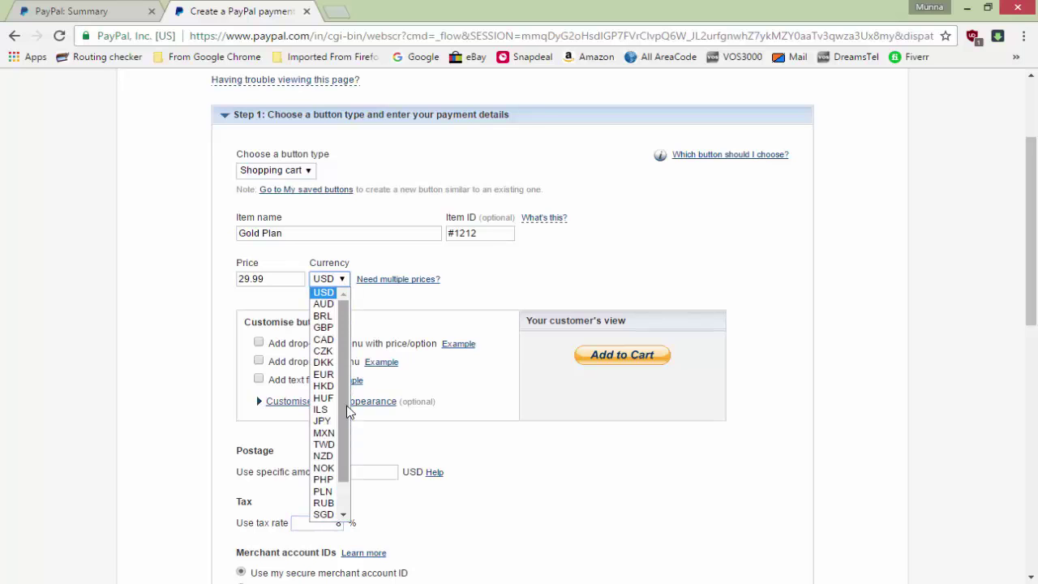
left_click(424, 296)
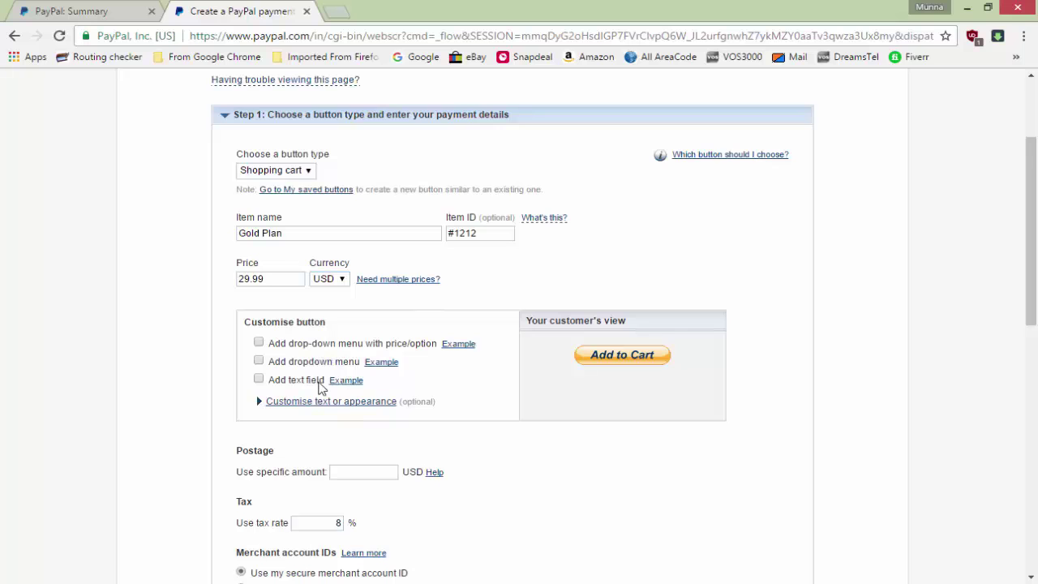
scroll(320, 389, "down", 1)
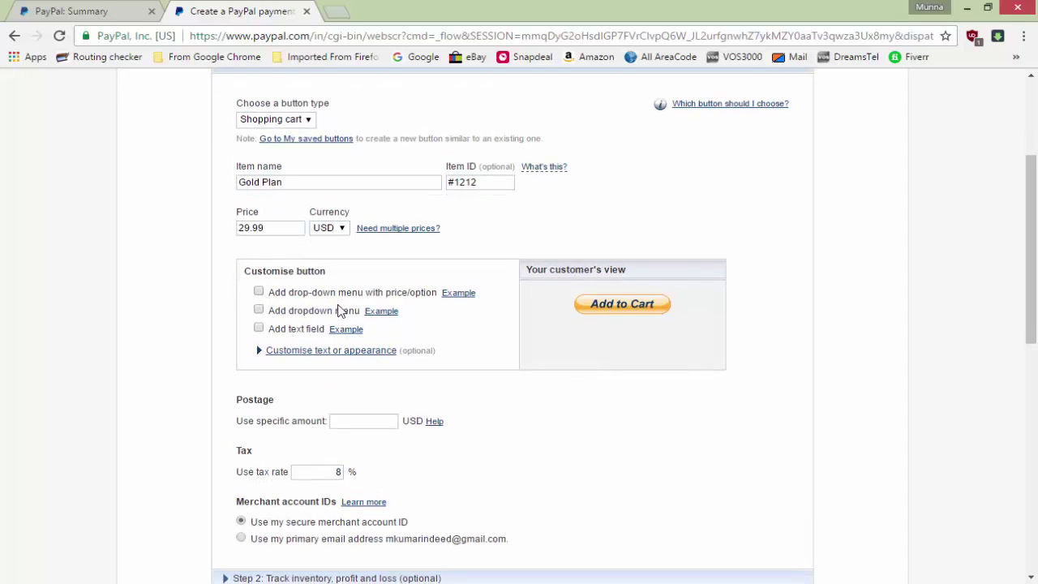
left_click(461, 294)
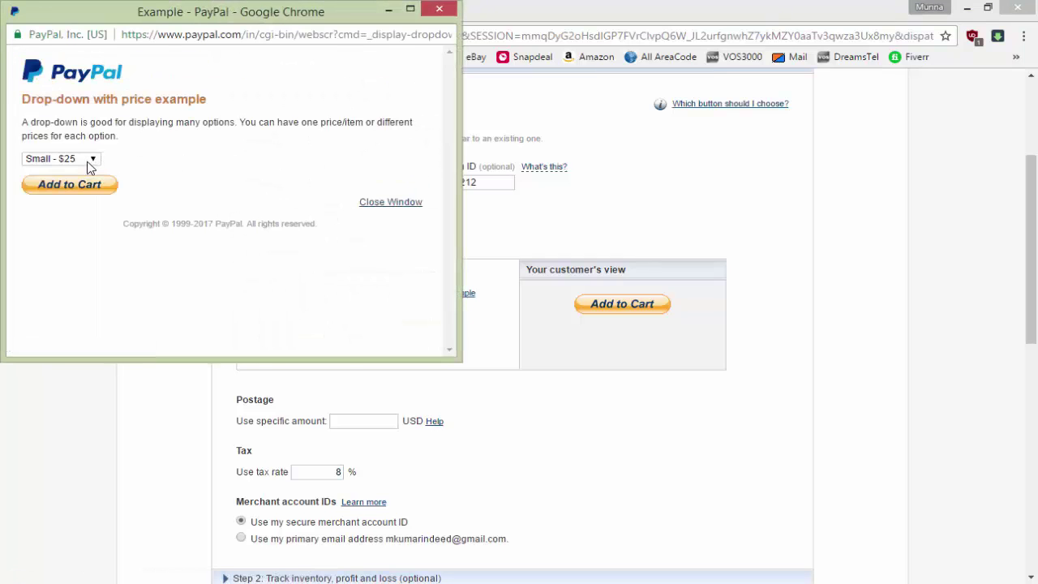
left_click(89, 166)
left_click(97, 231)
left_click(440, 9)
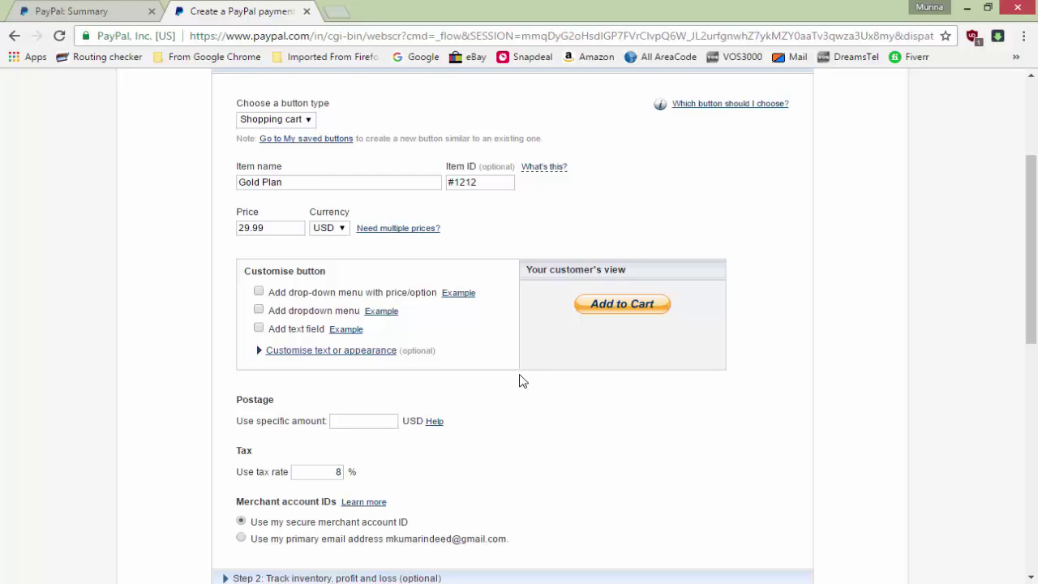
Generate the Gold Plan button's code and select its HTML
scroll(557, 461, "down", 3)
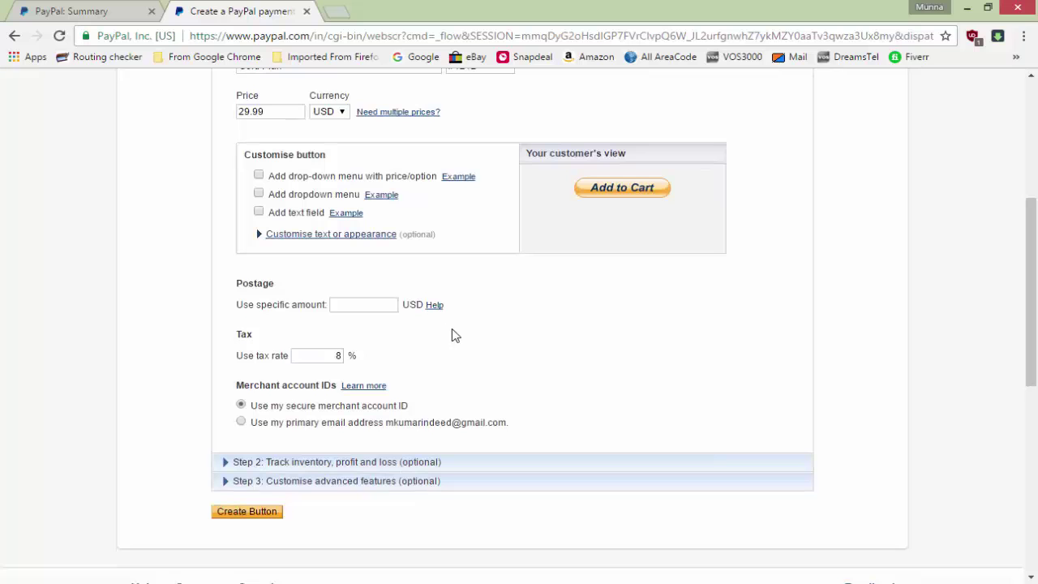
scroll(454, 335, "down", 1)
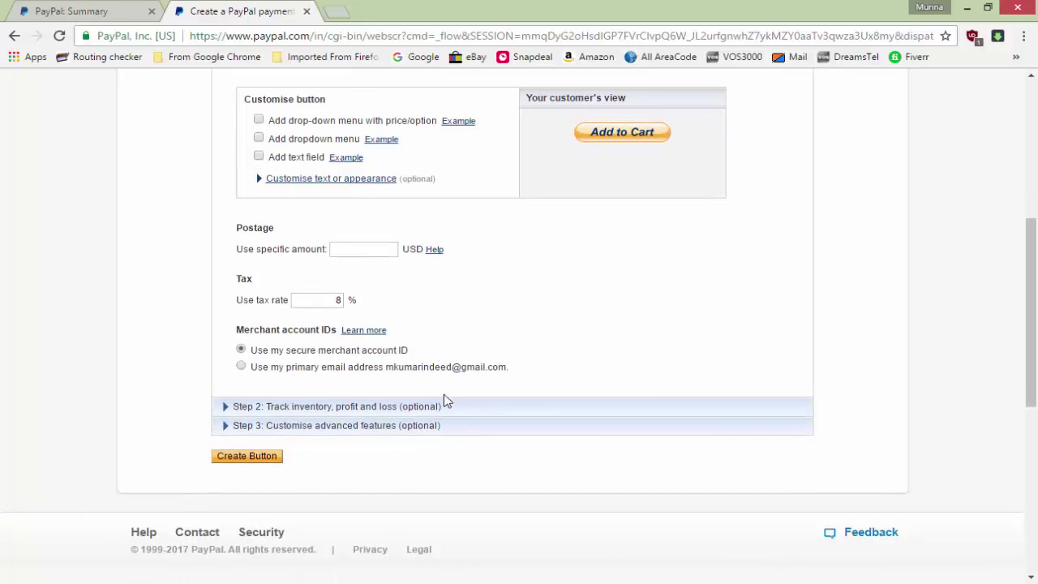
left_click(255, 460)
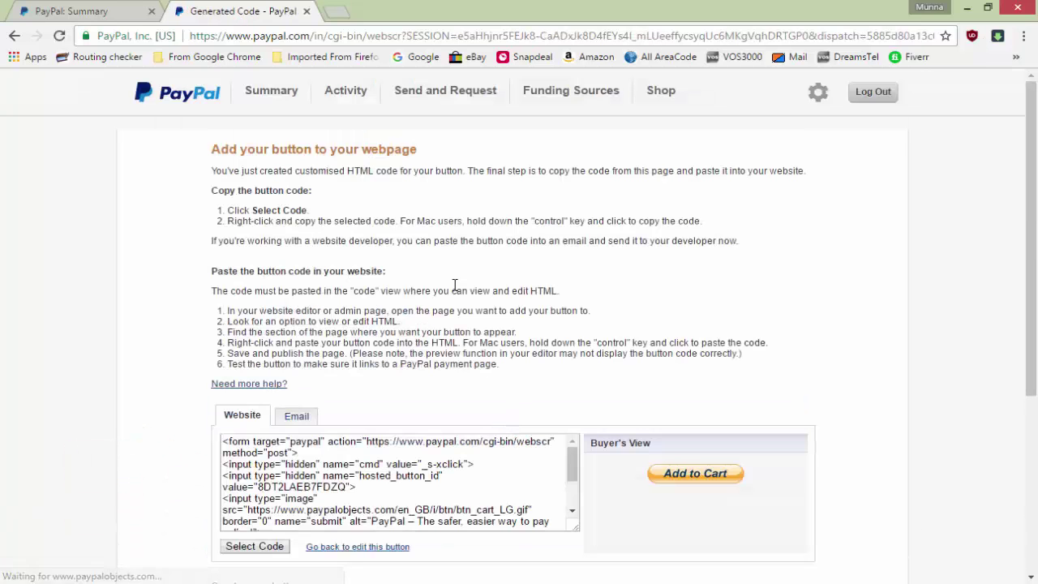
scroll(539, 267, "down", 2)
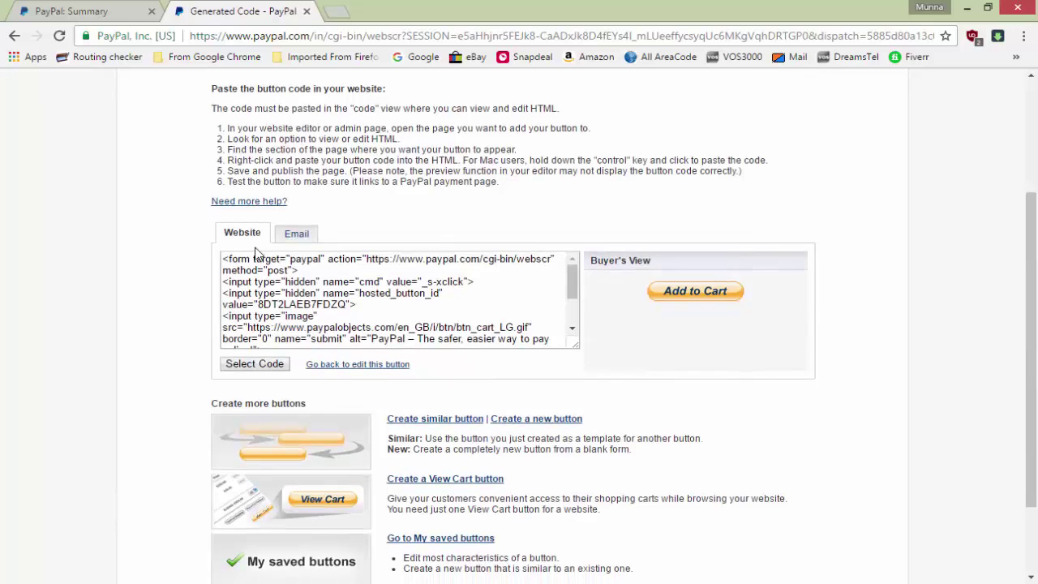
left_click(428, 311)
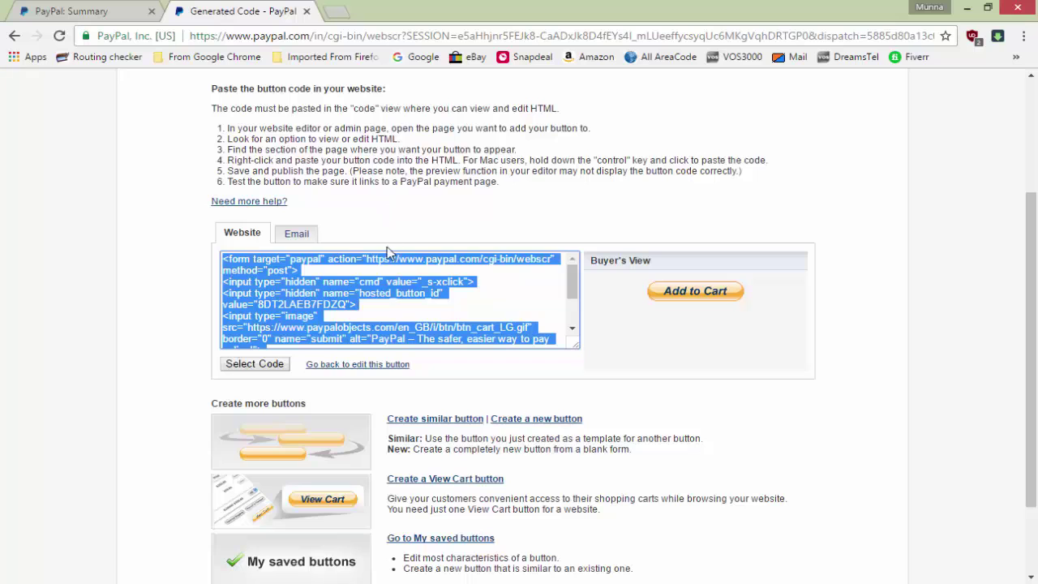
Switch to the Email link, select the full URL, and bring up the Windows Run prompt
left_click(297, 233)
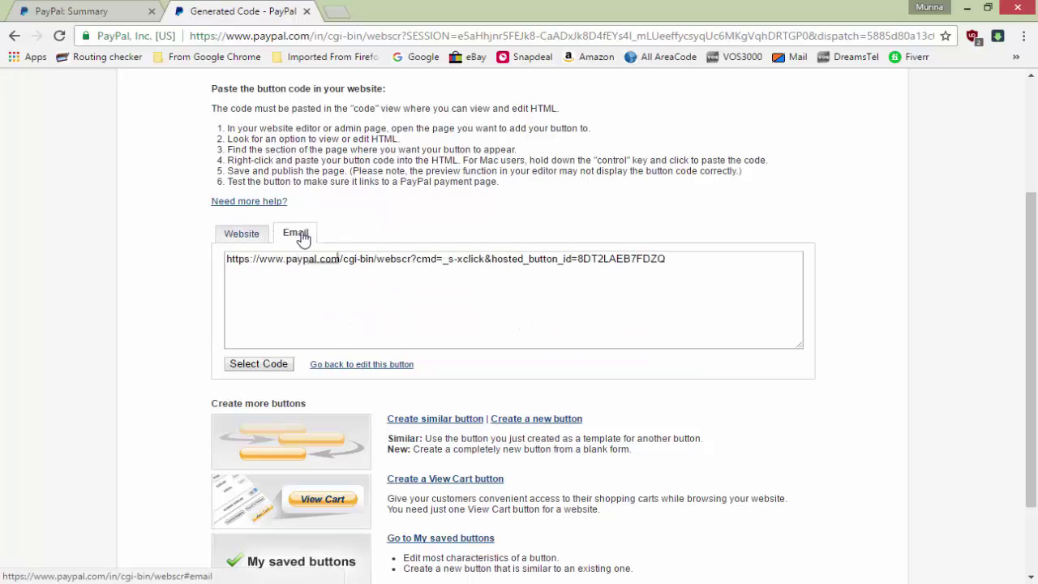
left_click(384, 264)
key("ctrl+c")
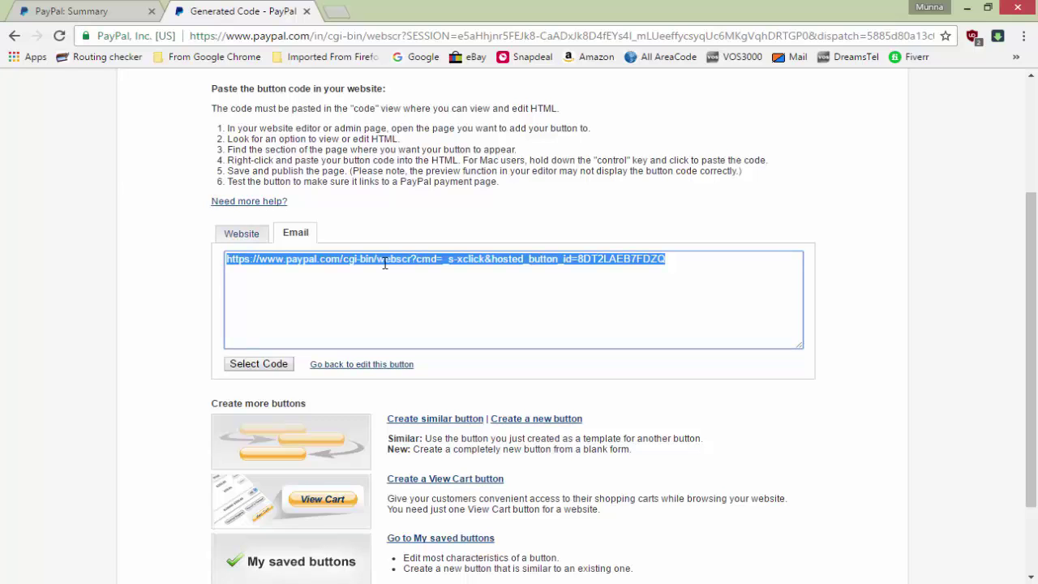
key("super+r")
Launch Notepad and paste the PayPal checkout link into a new note
type("no")
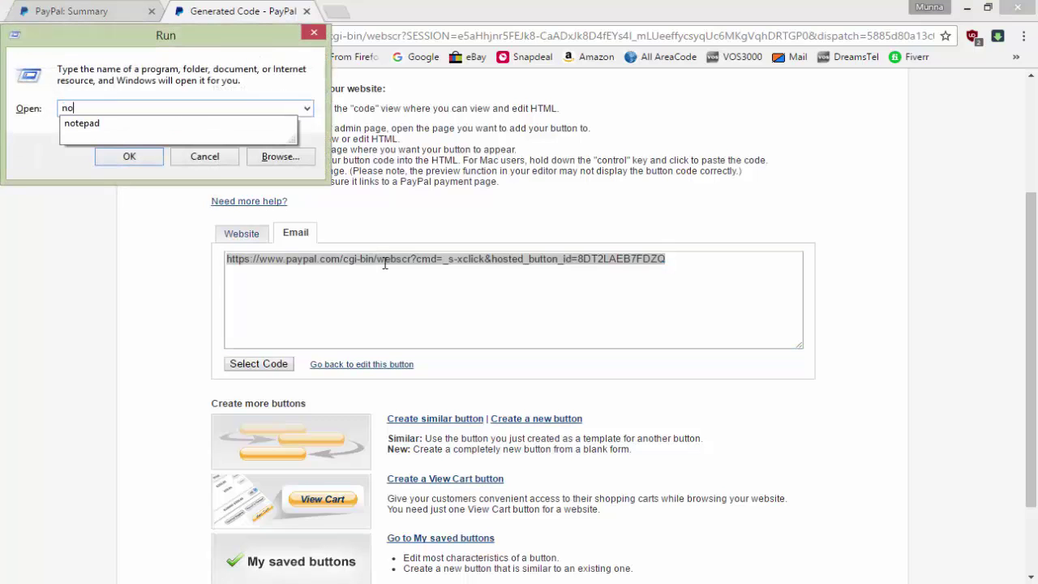
key("Down")
key("Return")
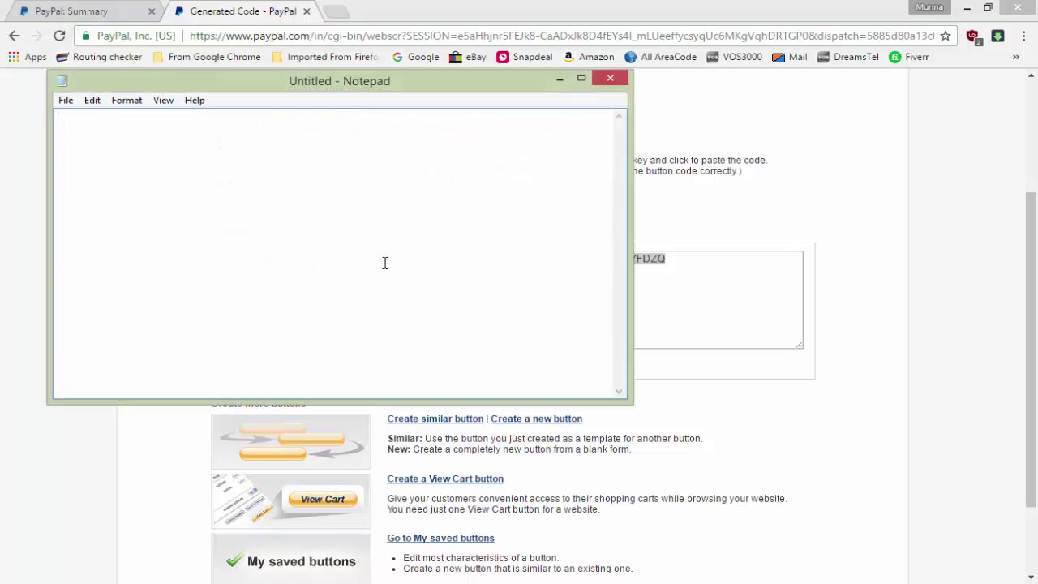
key("ctrl+v")
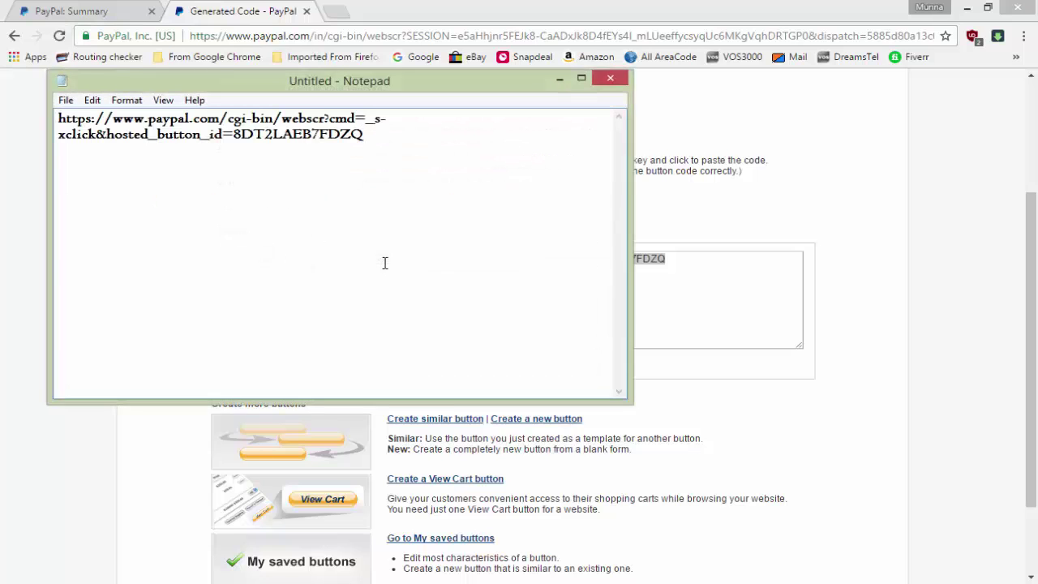
Bring the note back and select the entire link with Ctrl+A
left_click(559, 79)
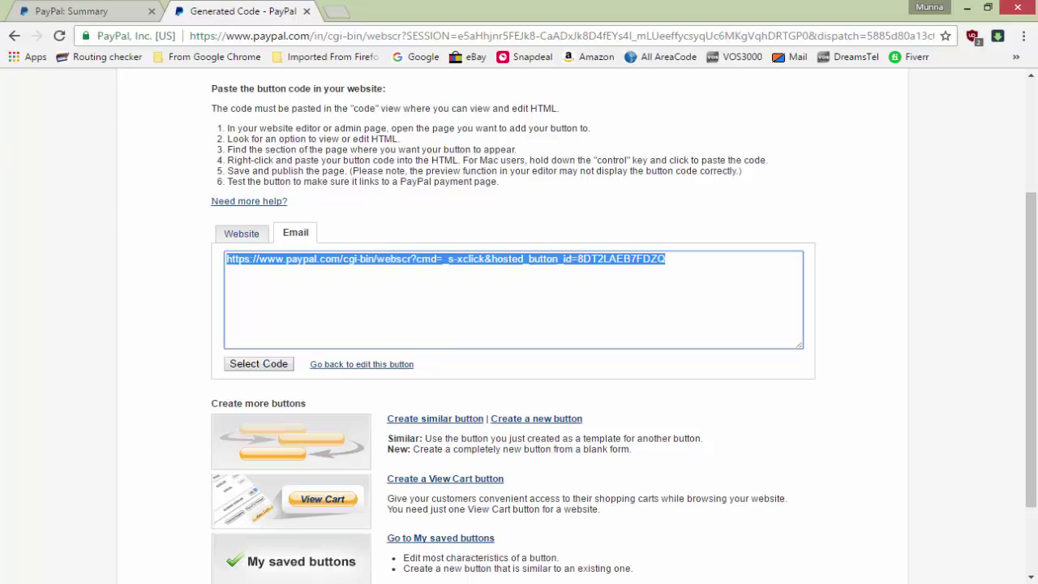
key("alt+Tab")
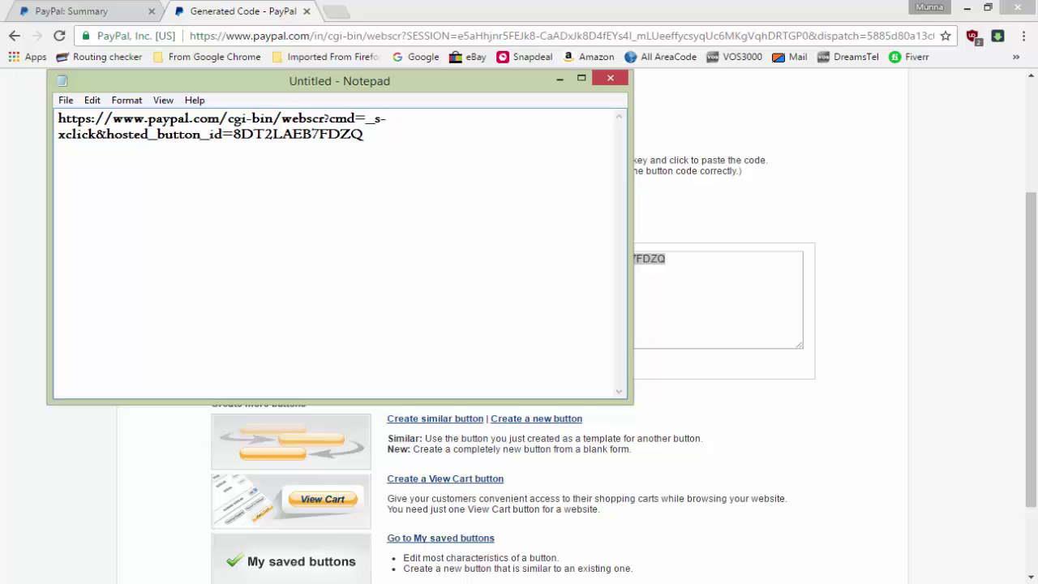
double_click(390, 138)
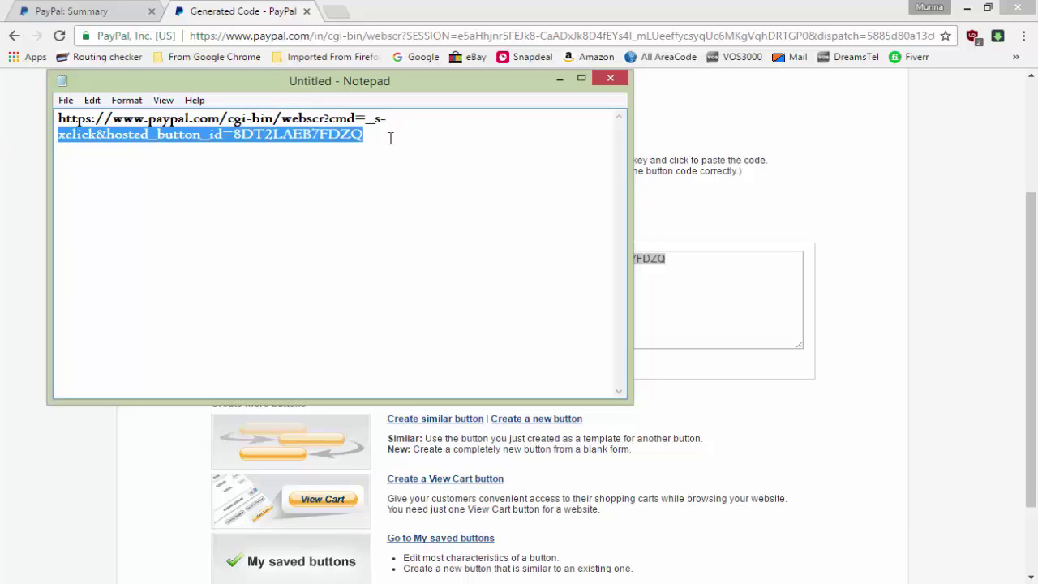
left_click(350, 135)
double_click(362, 136)
key("ctrl+a")
key("ctrl+c")
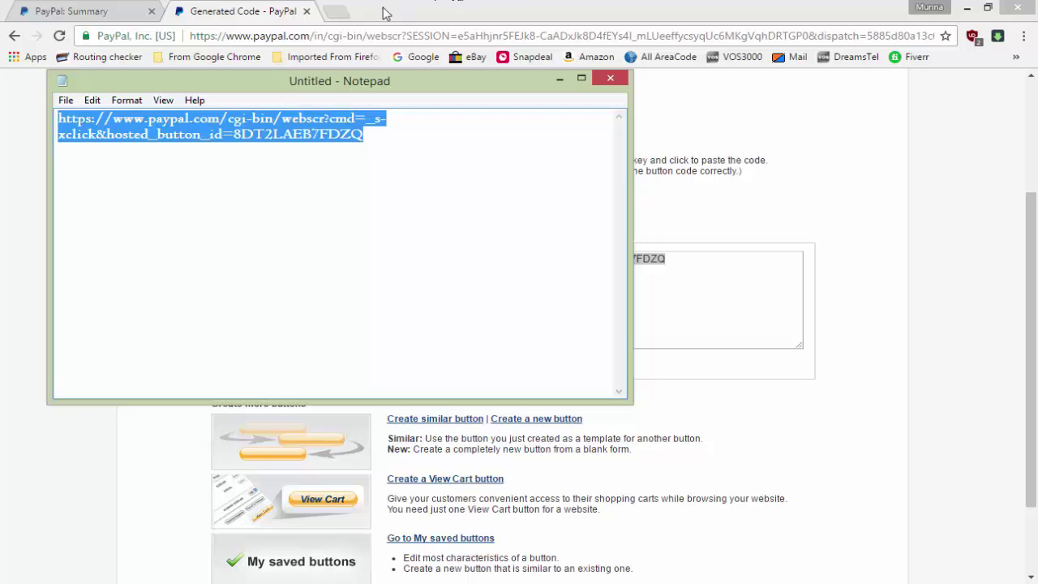
Load the copied button link in a new Chrome tab to reach the Gold Plan $29.99 cart
left_click(342, 13)
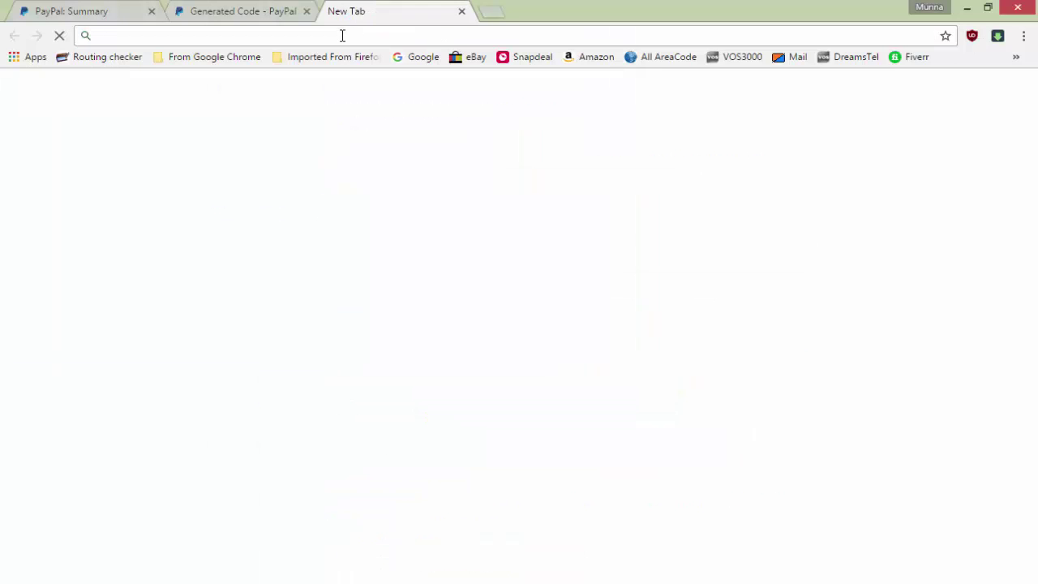
key("ctrl+v")
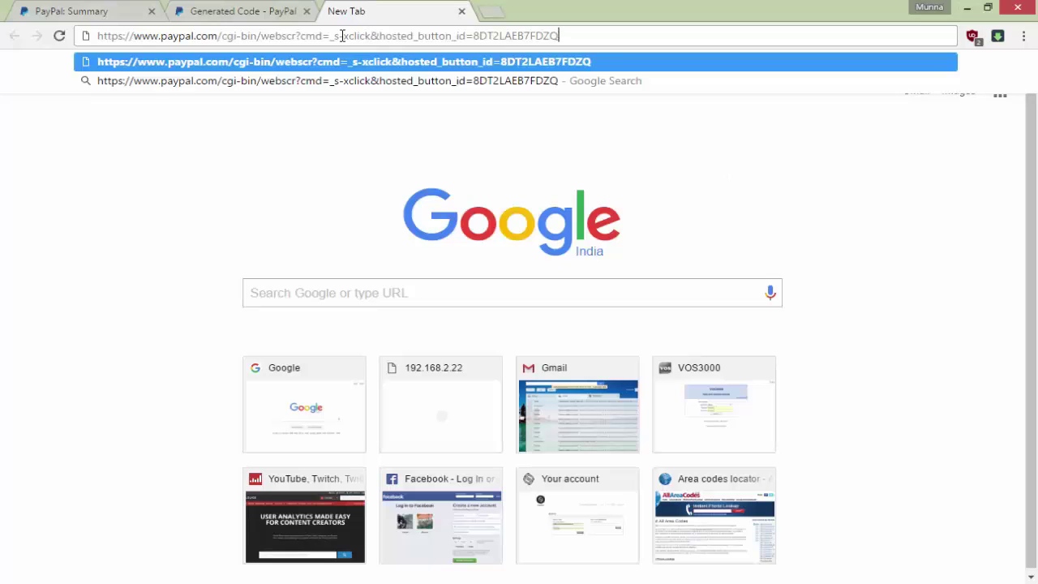
key("Return")
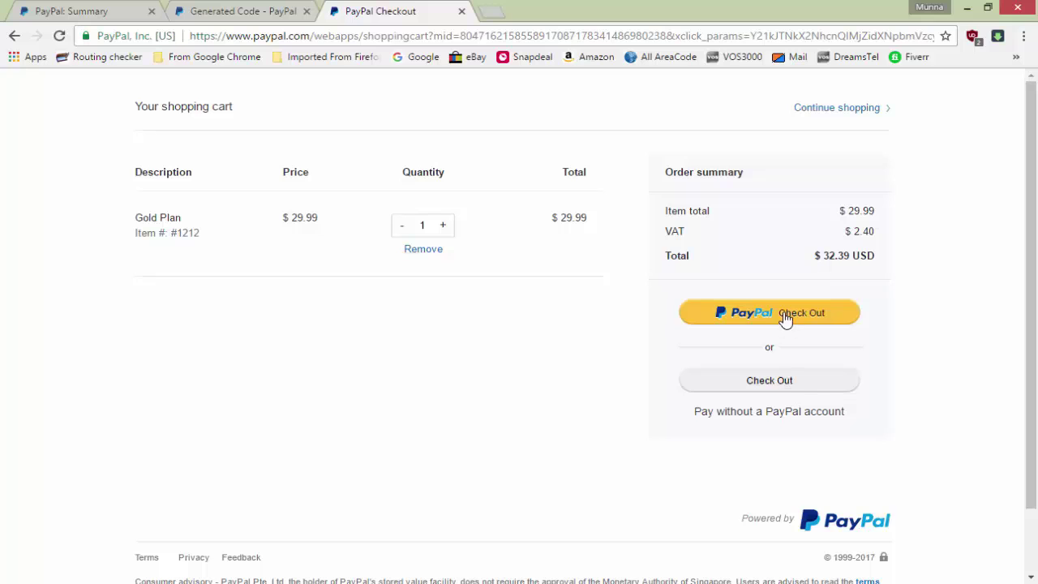
Continue to guest checkout and review the $32.39 USD cart breakdown
left_click(781, 392)
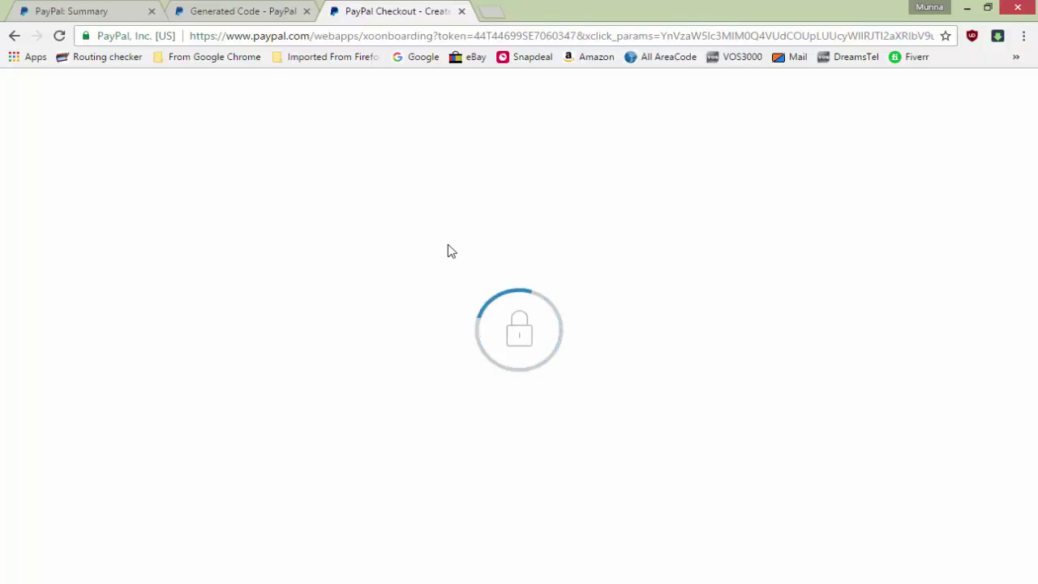
scroll(462, 300, "down", 6)
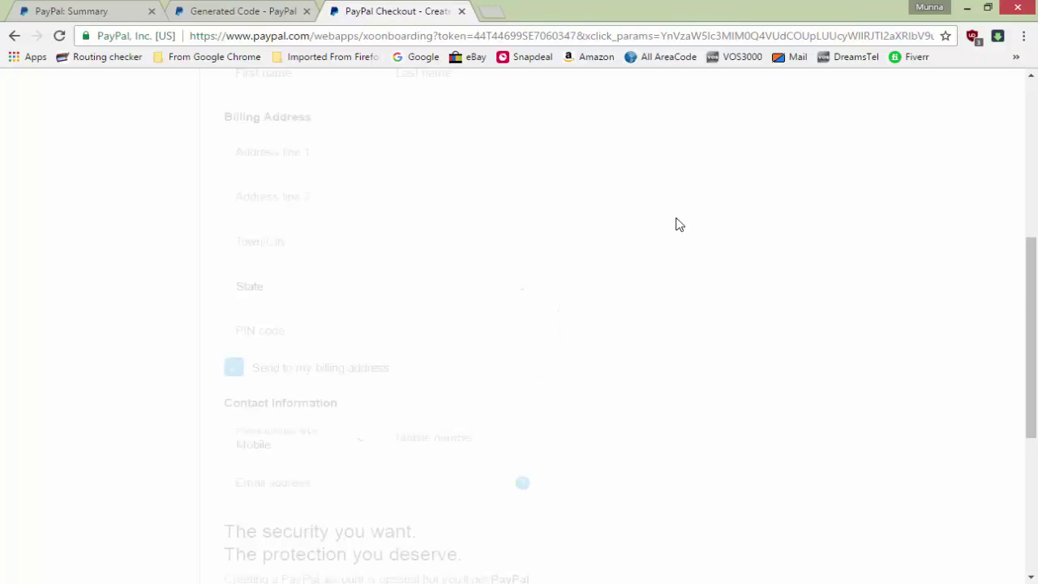
scroll(676, 224, "up", 5)
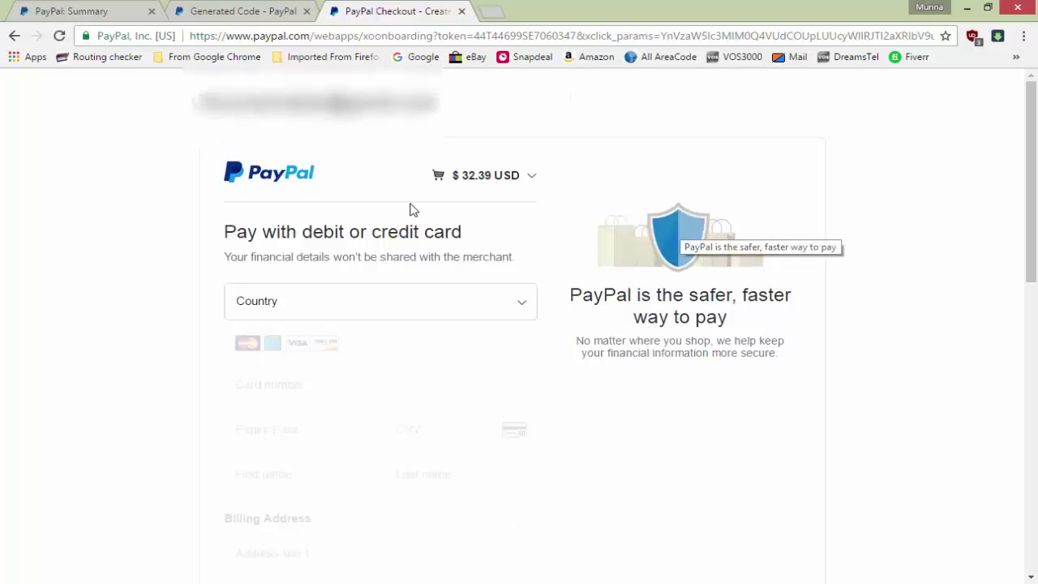
left_click(528, 187)
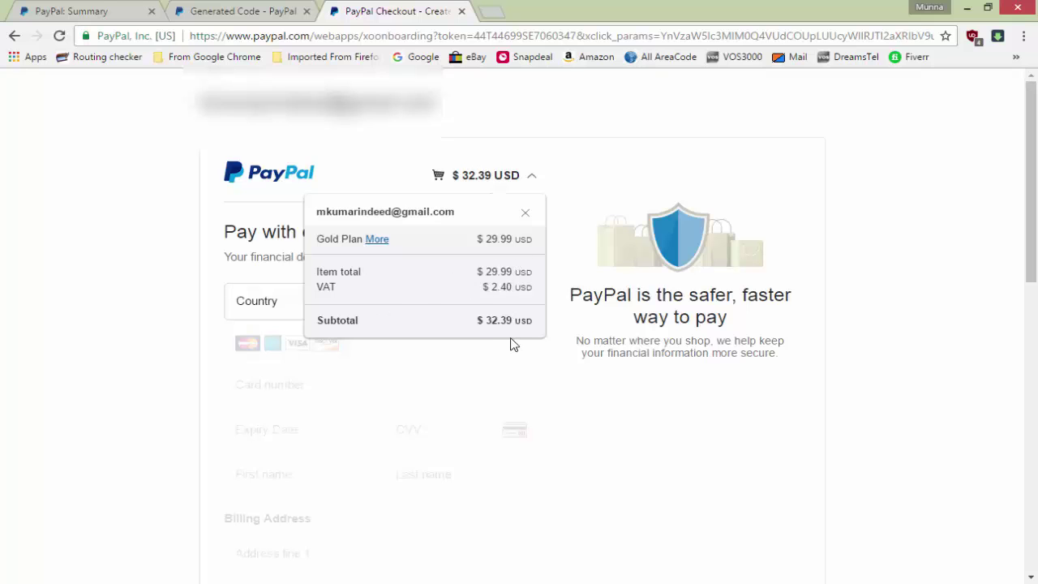
left_click(604, 201)
Choose United States as the country and look over the empty card form
left_click(501, 318)
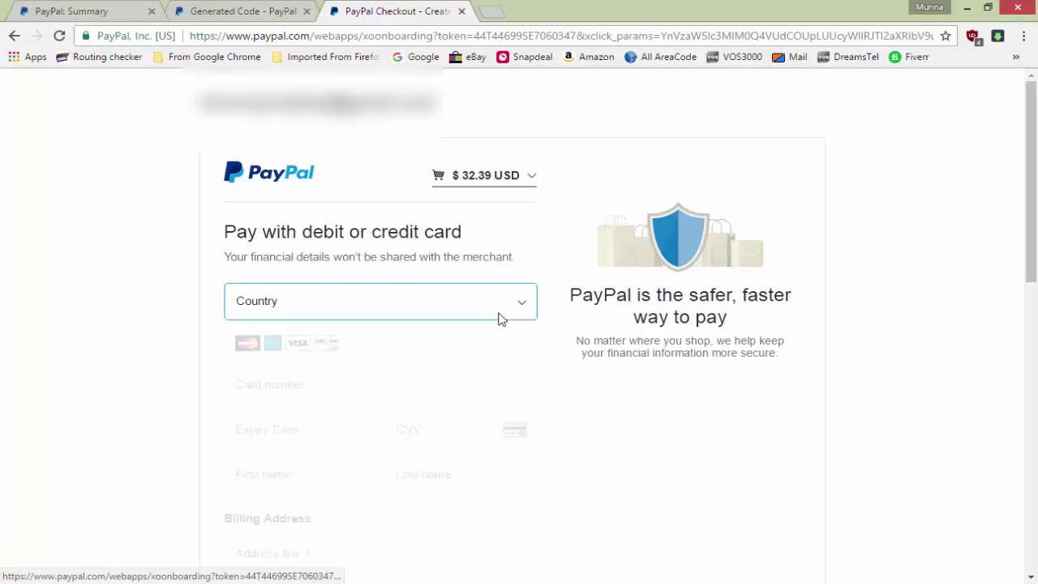
key("u")
key("Down")
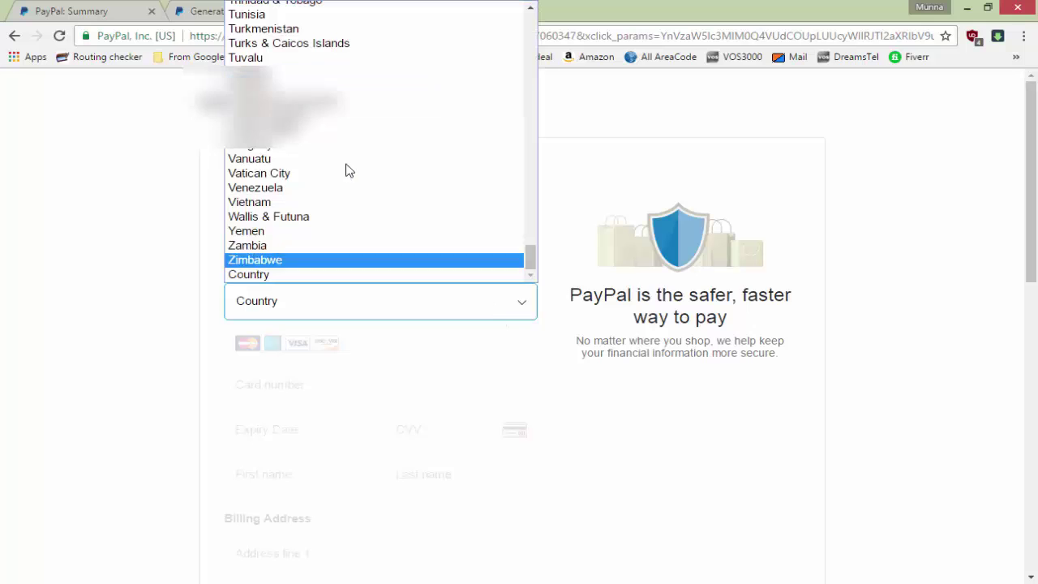
left_click(331, 147)
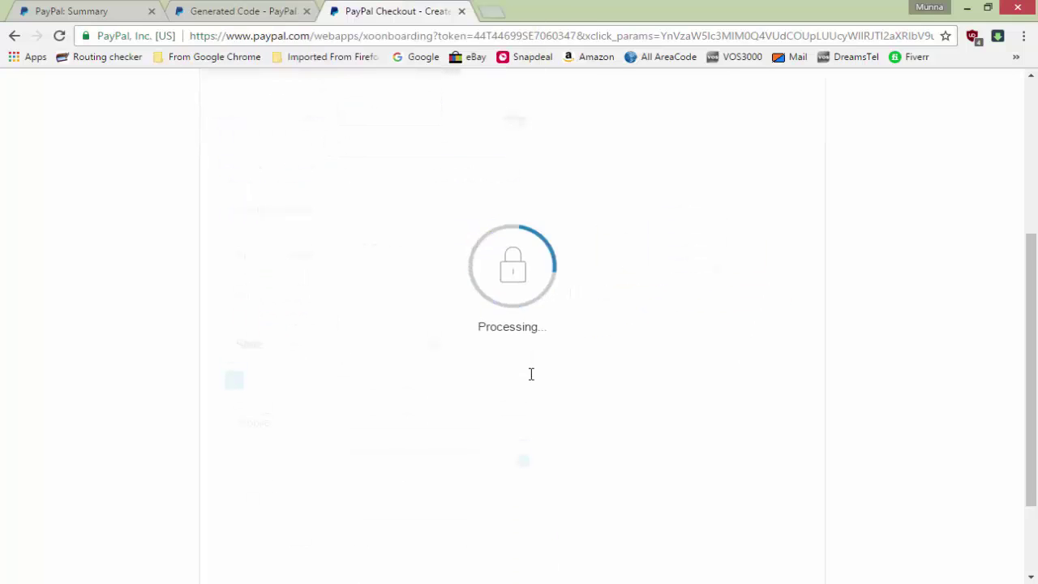
scroll(533, 369, "down", 3)
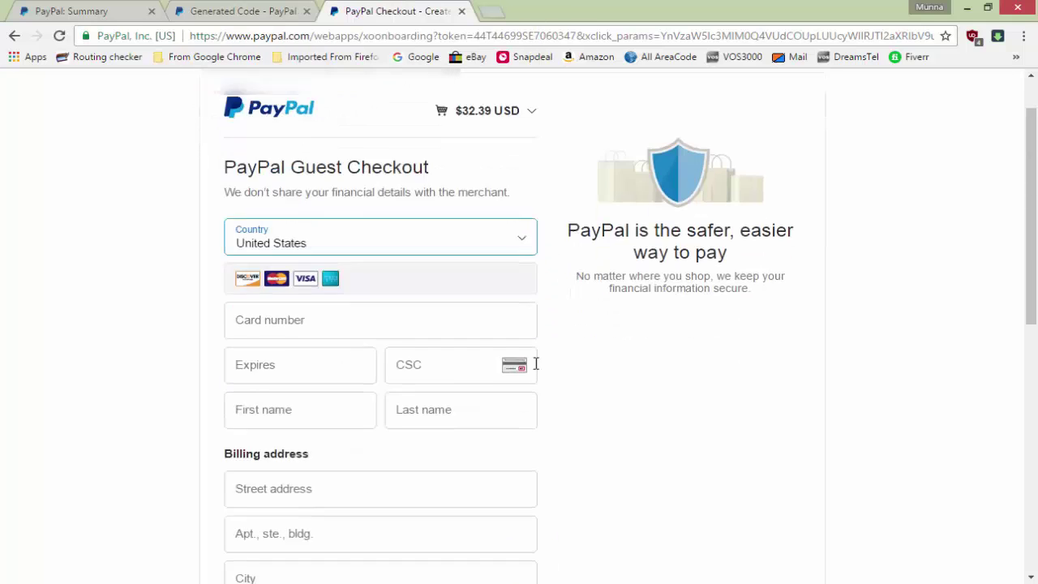
scroll(535, 372, "up", 2)
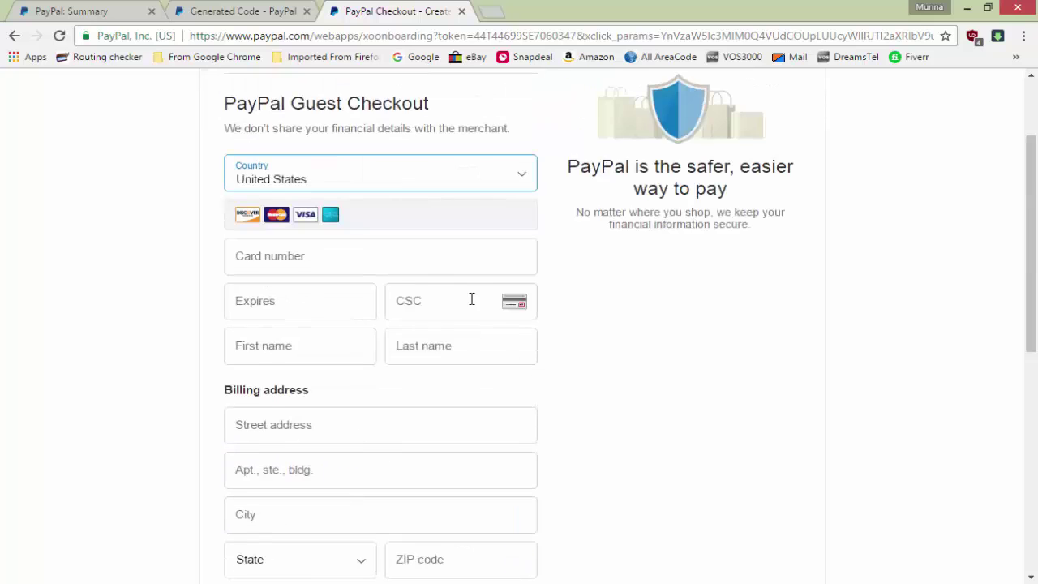
scroll(461, 395, "down", 4)
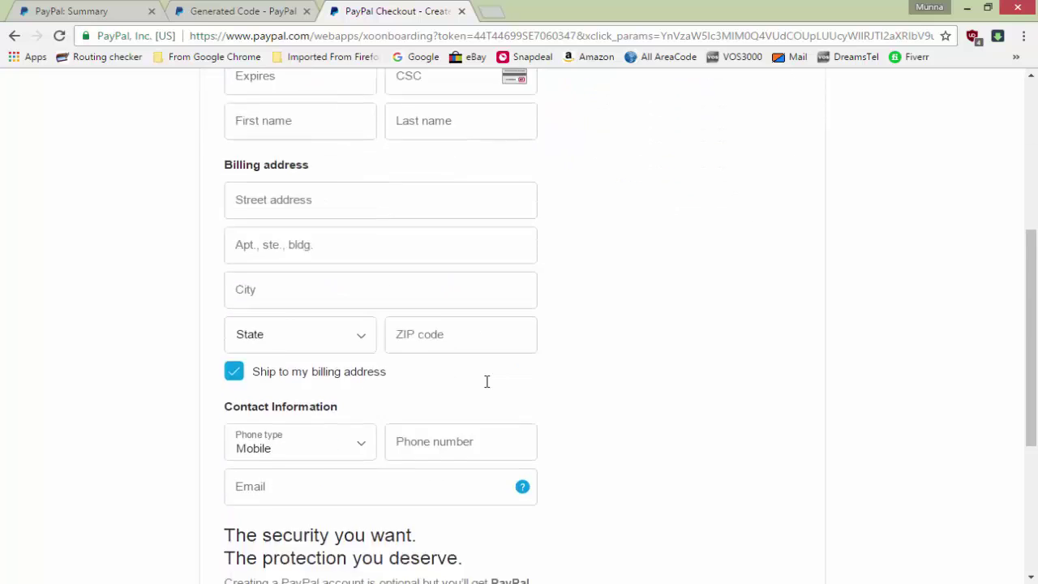
scroll(455, 469, "down", 2)
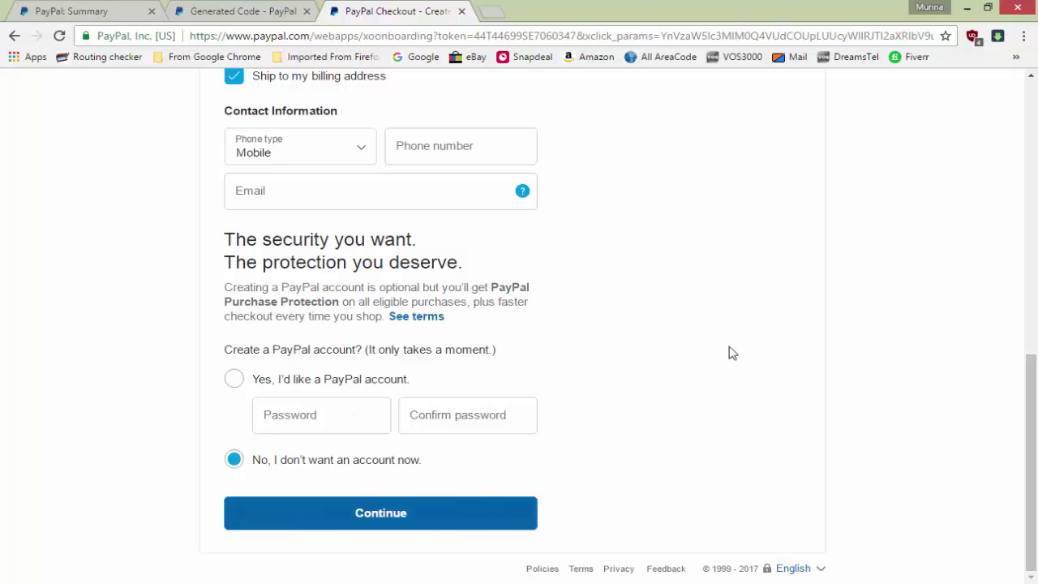
scroll(732, 353, "up", 8)
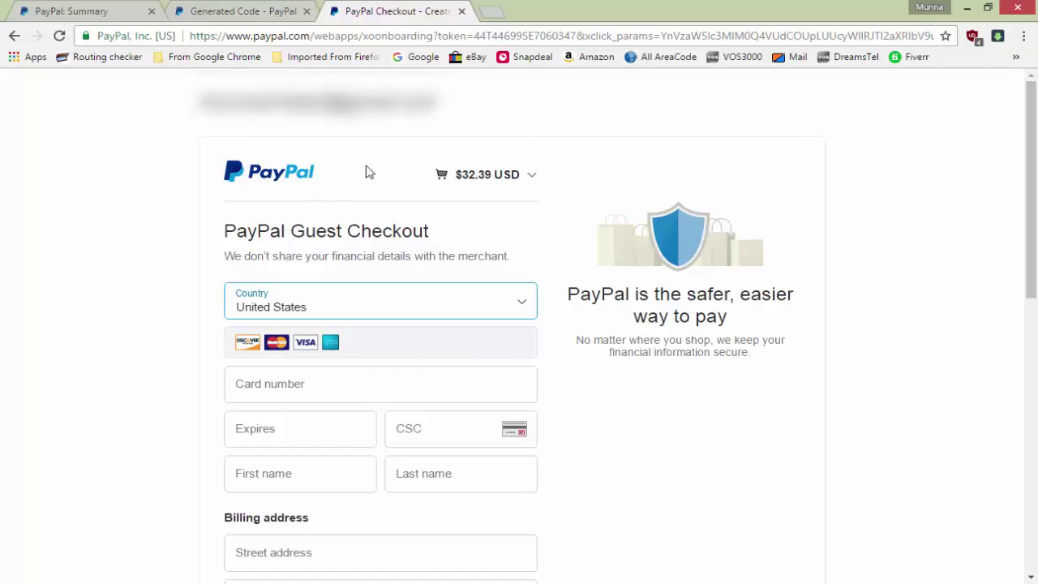
left_click(276, 10)
left_click(241, 234)
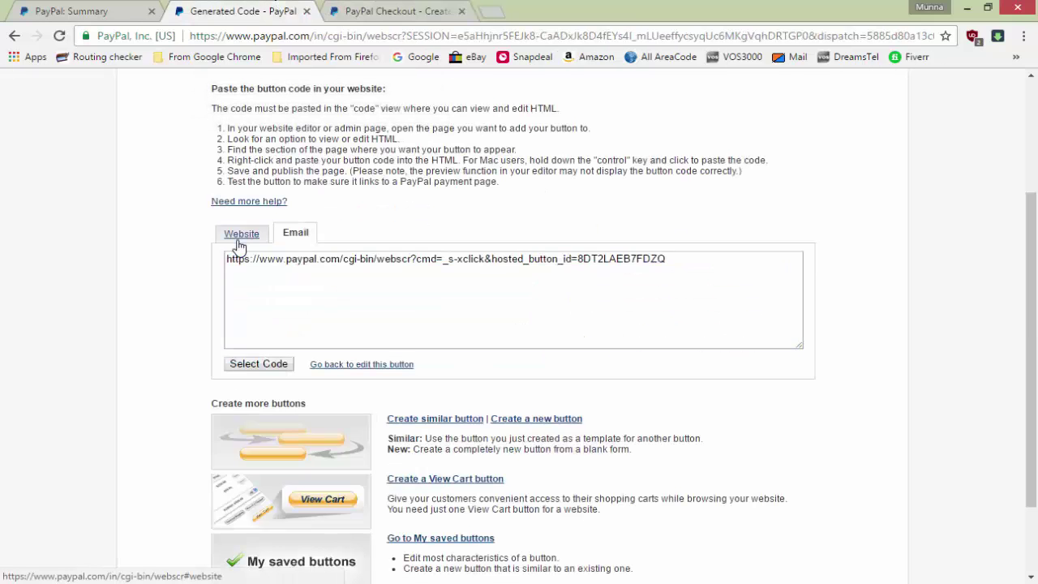
left_click(307, 293)
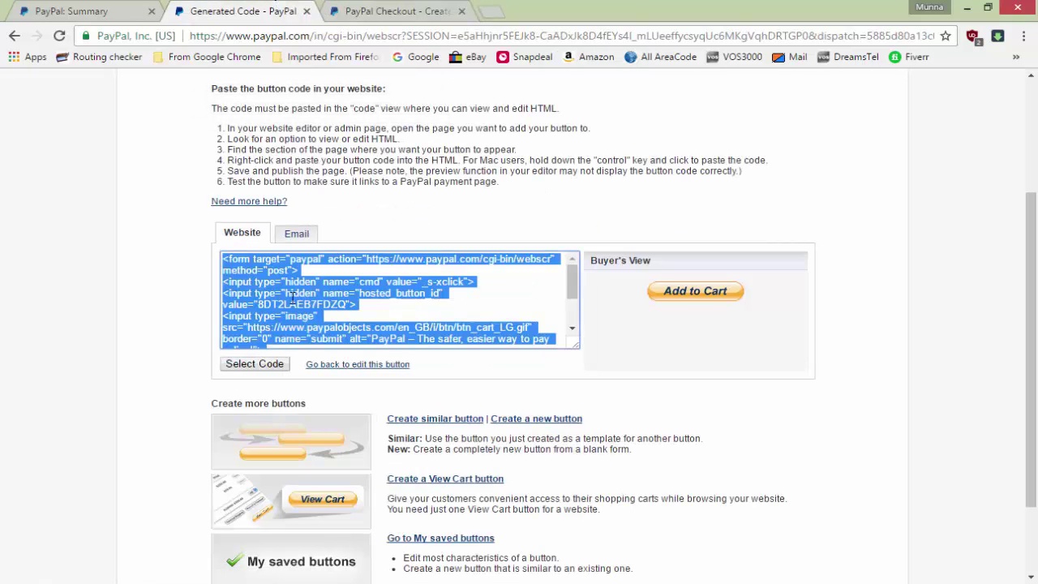
left_click(297, 234)
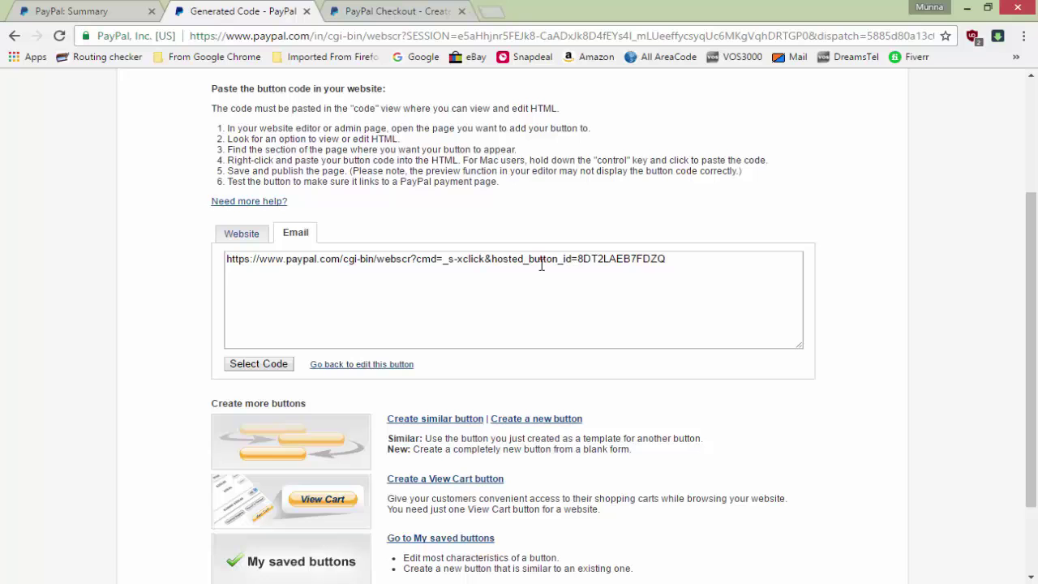
left_click(388, 10)
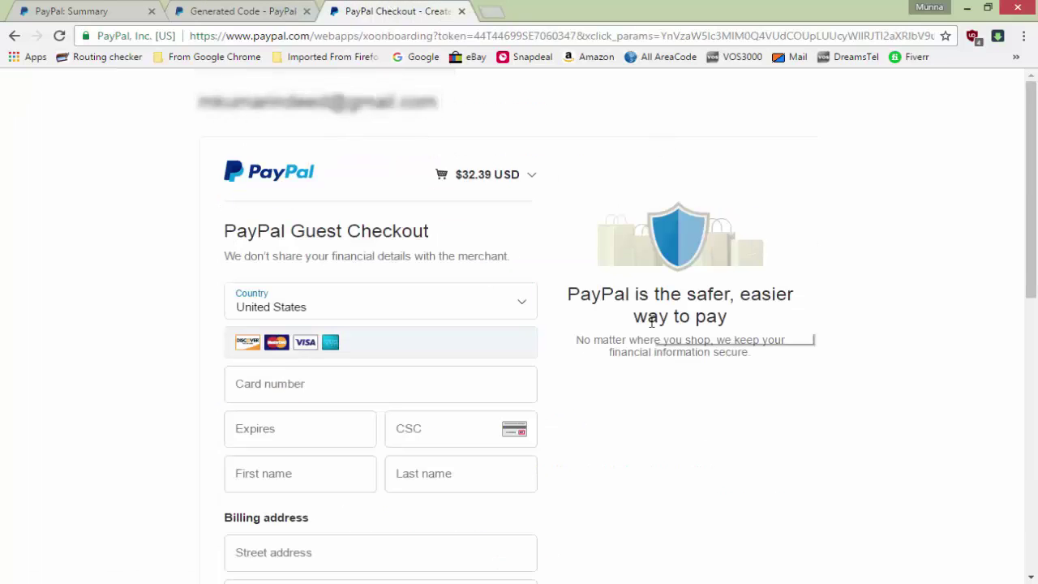
scroll(653, 340, "down", 1)
scroll(528, 438, "down", 1)
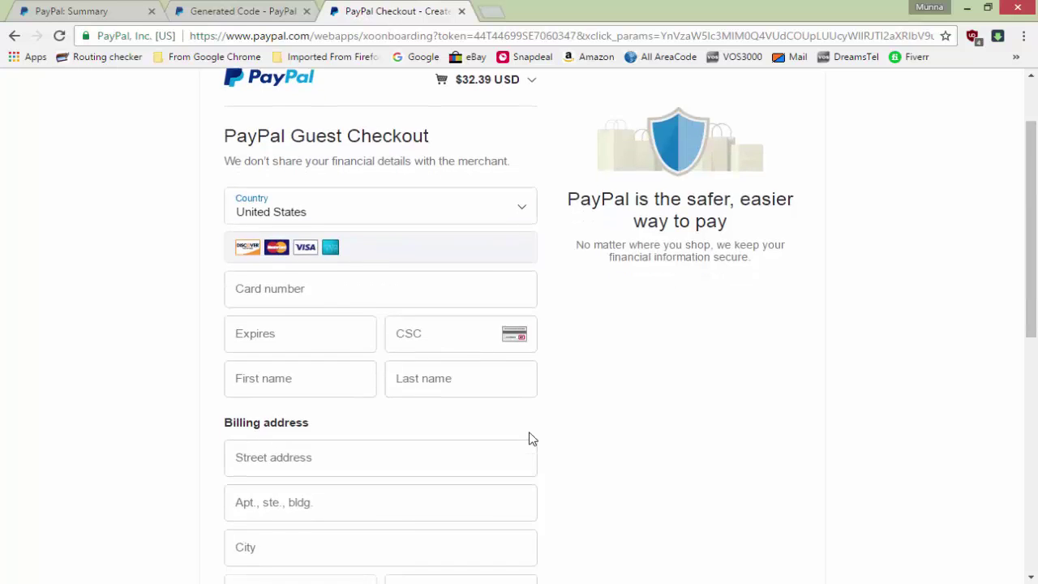